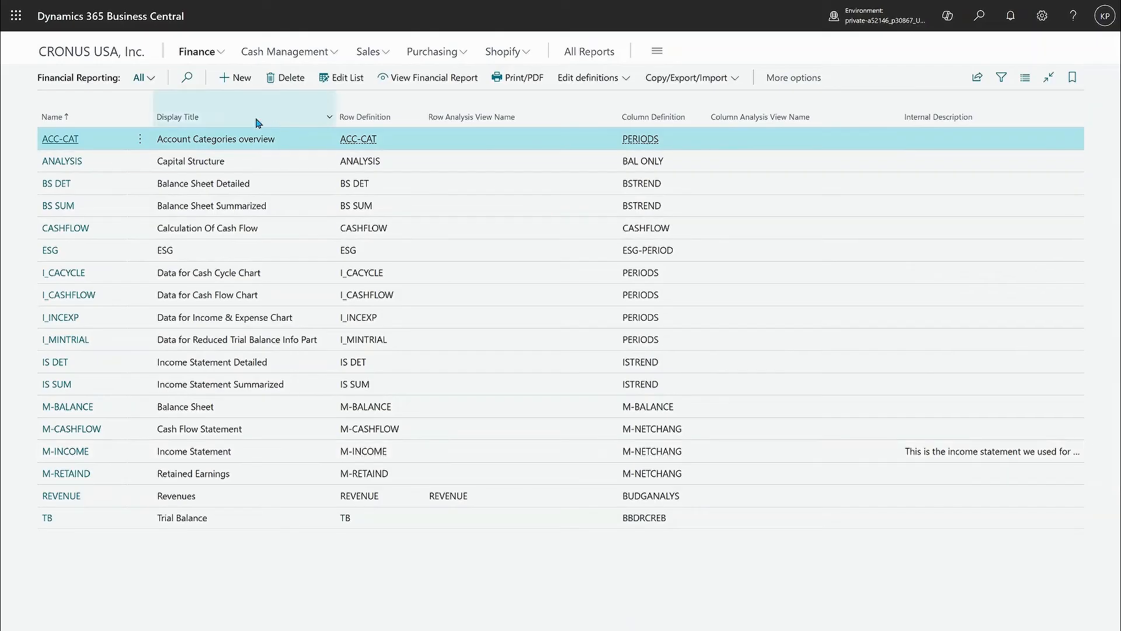
Open the Income Statement (M-INCOME) financial report for viewing.
{"action": "mouse_move", "coordinate": [229, 115]}
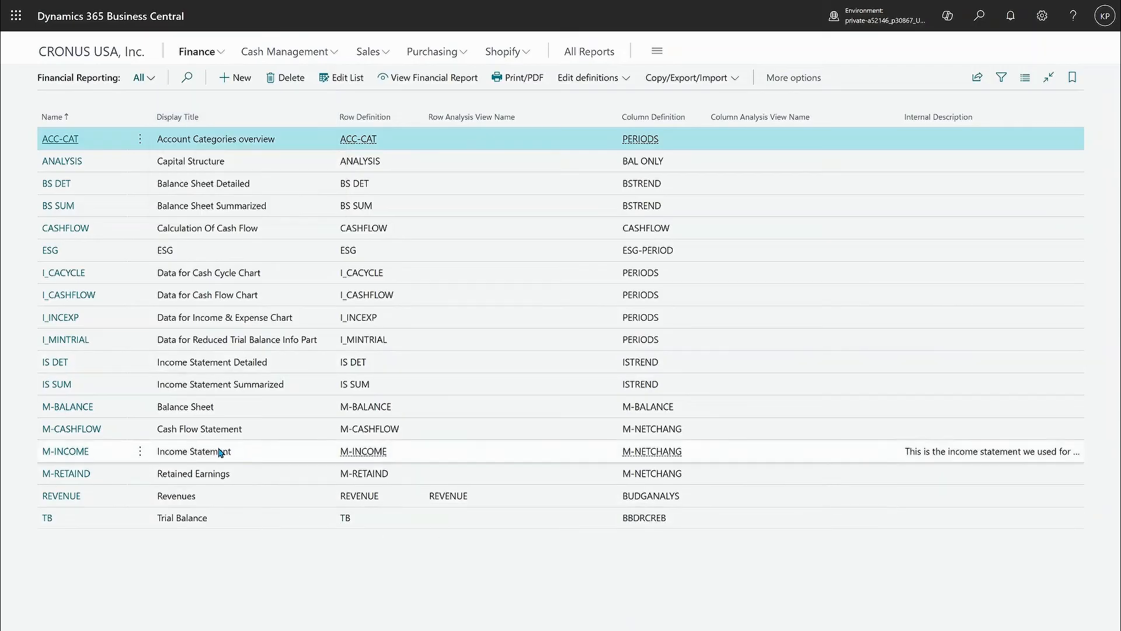
{"action": "left_click", "coordinate": [242, 457]}
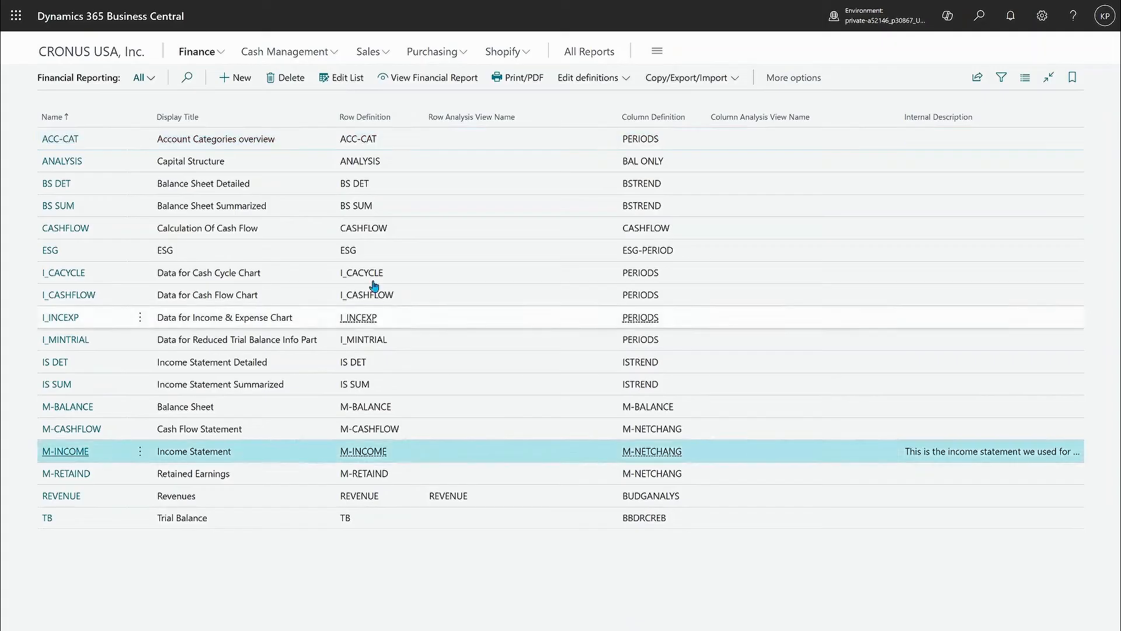
{"action": "left_click", "coordinate": [423, 84]}
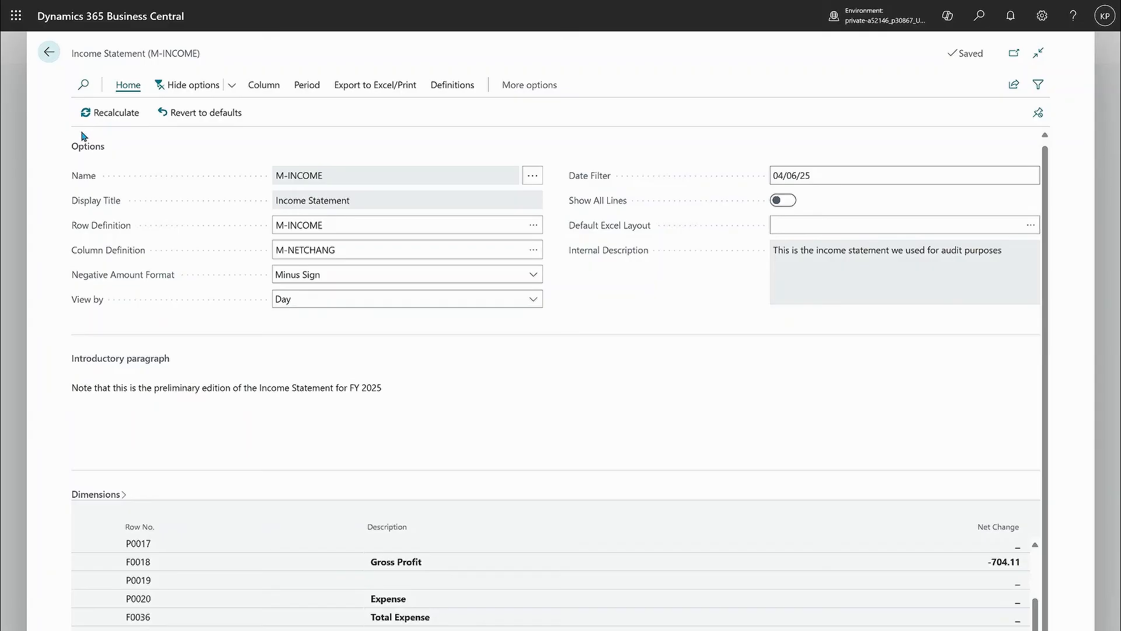
Hide the report options and collapse both the introductory and the closing paragraph sections.
{"action": "left_click", "coordinate": [184, 92]}
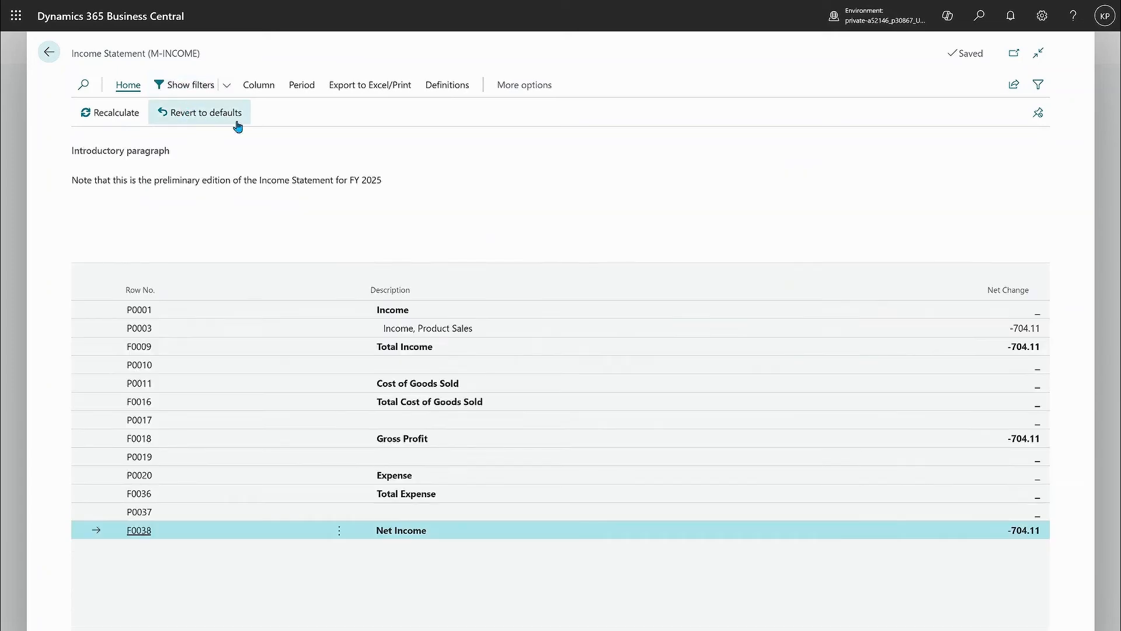
{"action": "left_click", "coordinate": [156, 153]}
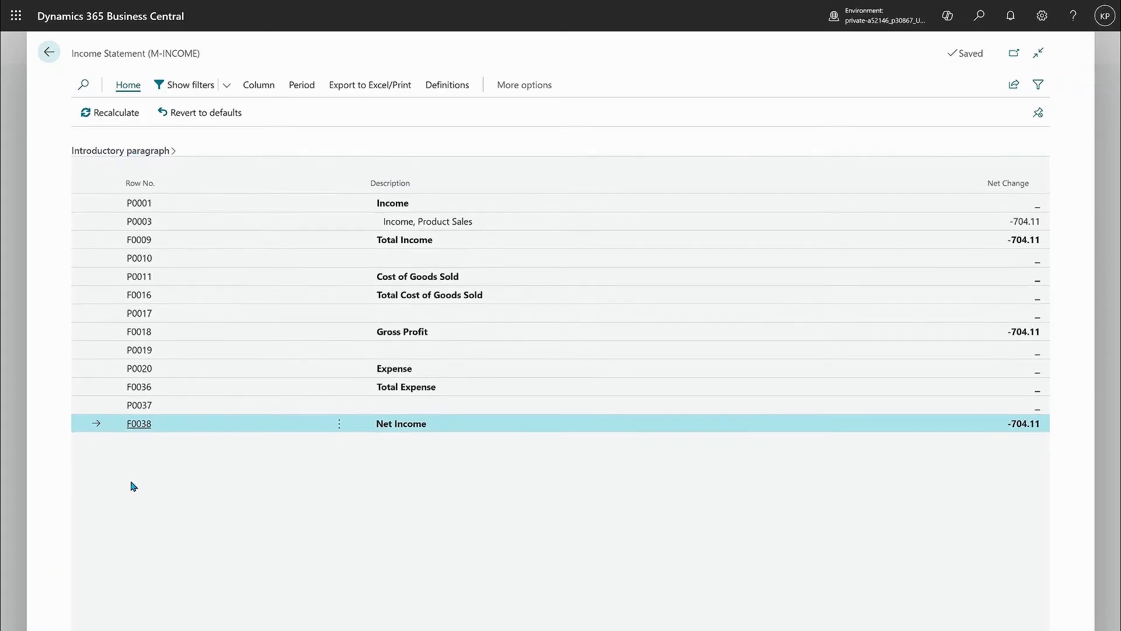
{"action": "left_click", "coordinate": [126, 153]}
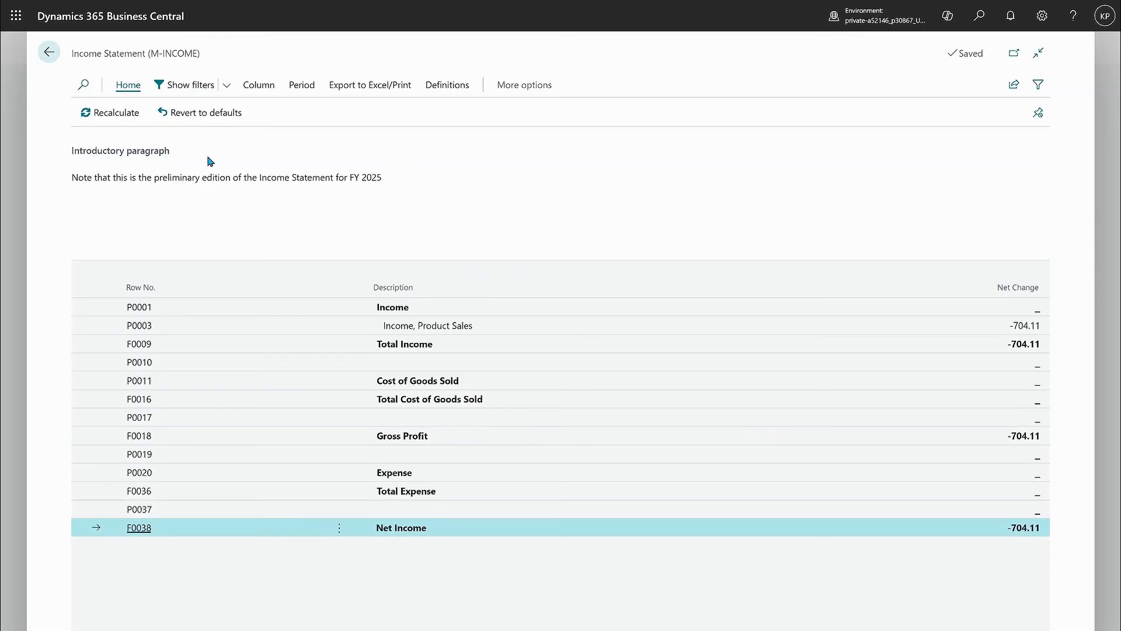
{"action": "left_click_drag", "start_coordinate": [387, 177], "coordinate": [70, 178]}
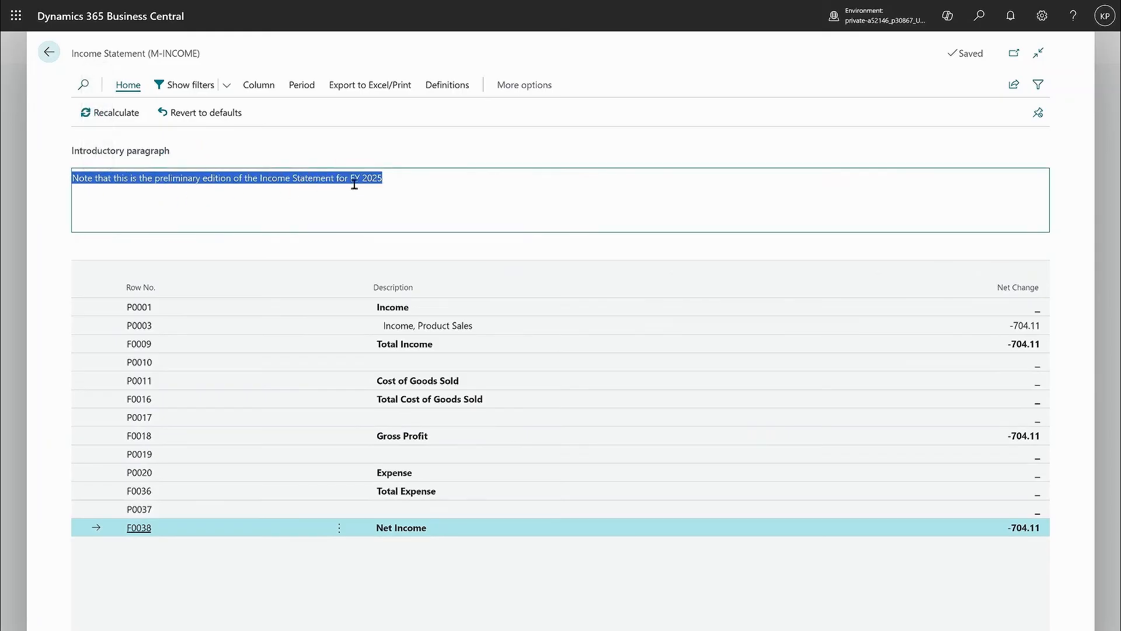
{"action": "left_click", "coordinate": [138, 151]}
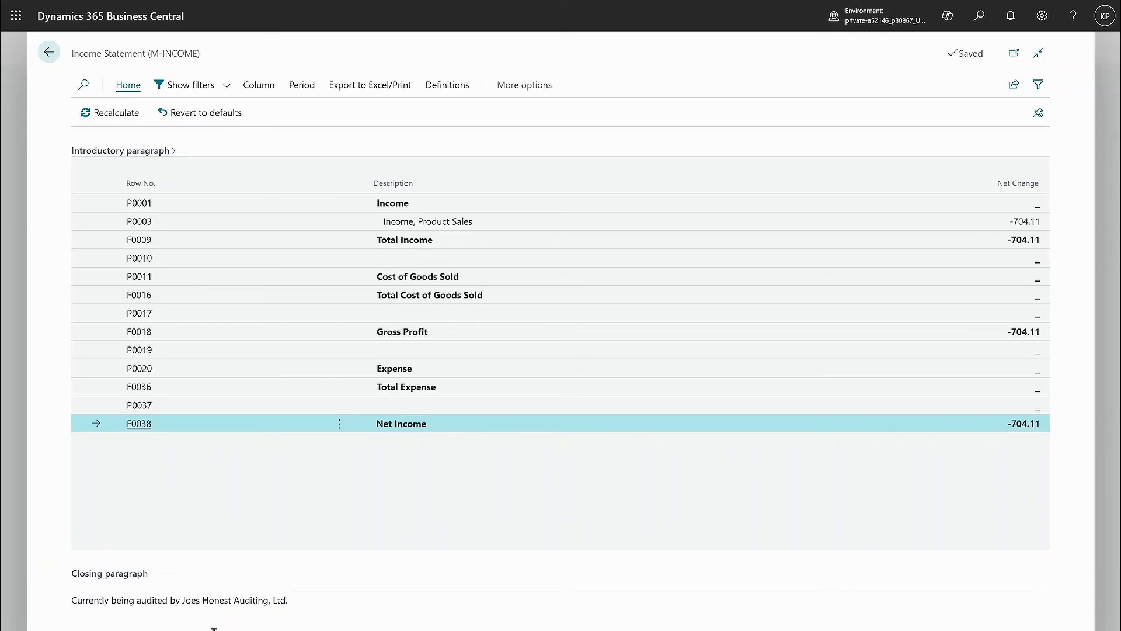
{"action": "left_click", "coordinate": [111, 574]}
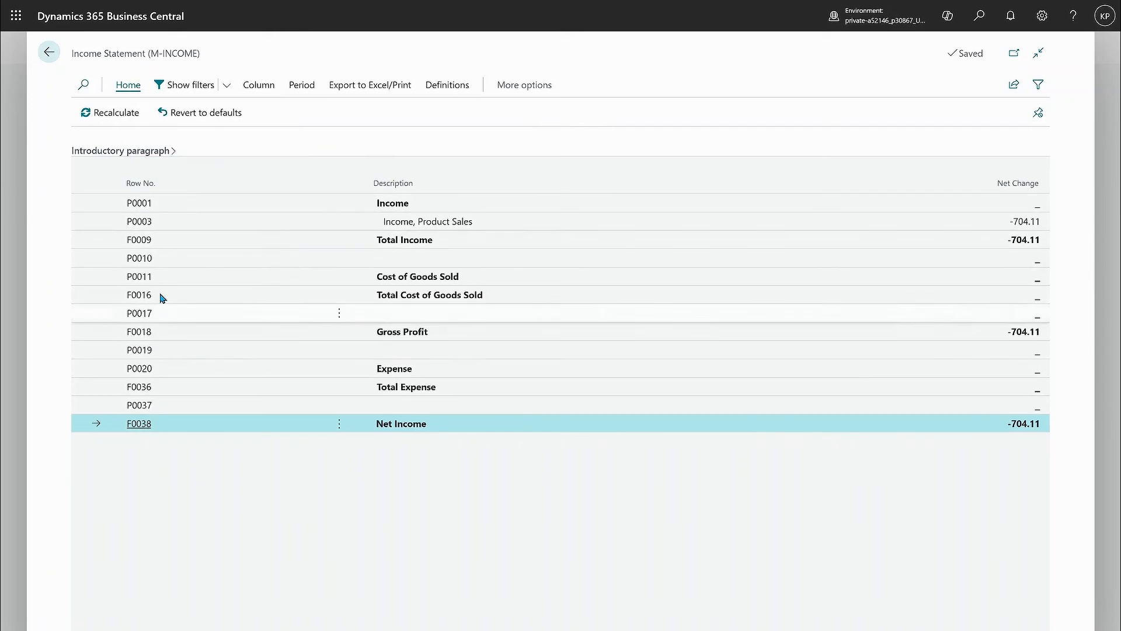
Personalise the report page to hide the Row No. column.
{"action": "left_click", "coordinate": [1040, 18]}
{"action": "left_click", "coordinate": [603, 226]}
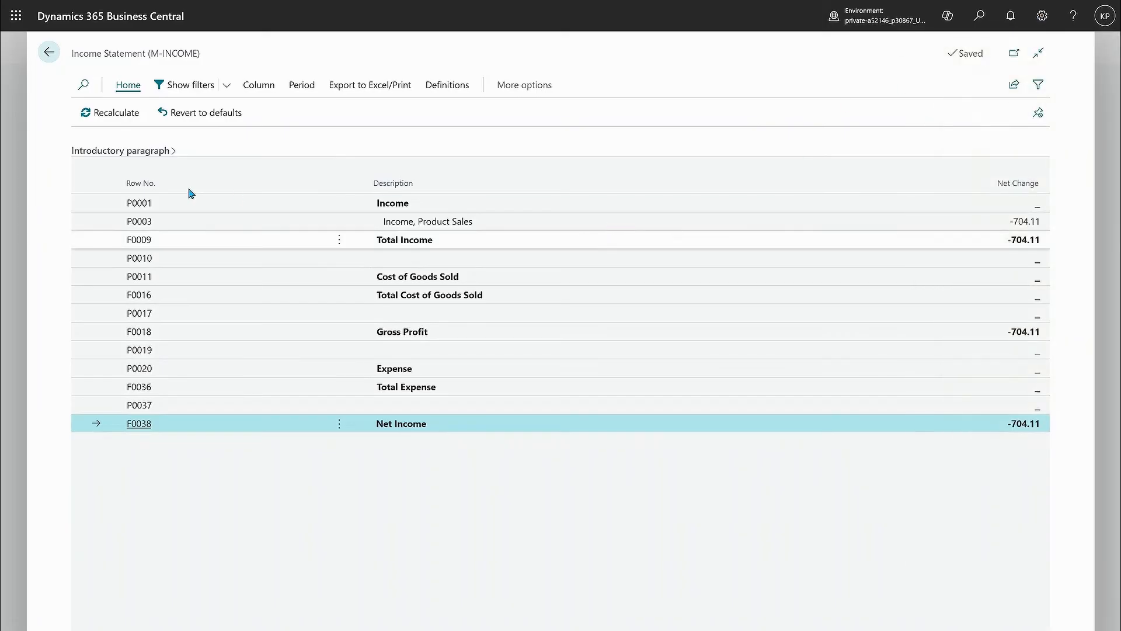
{"action": "left_click", "coordinate": [307, 175]}
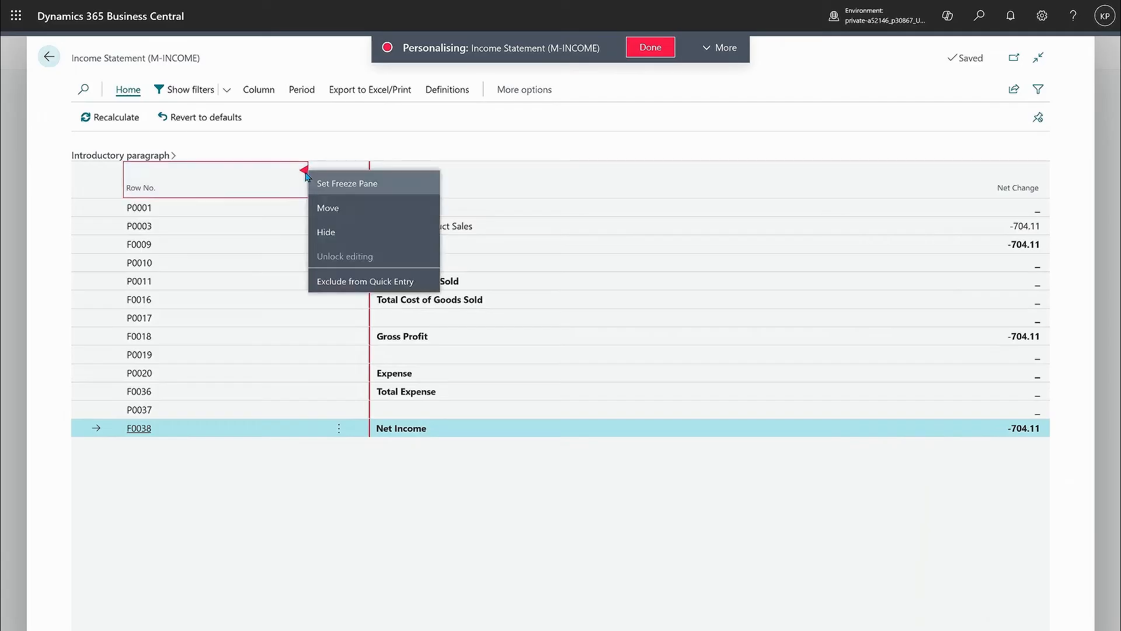
{"action": "left_click", "coordinate": [338, 236]}
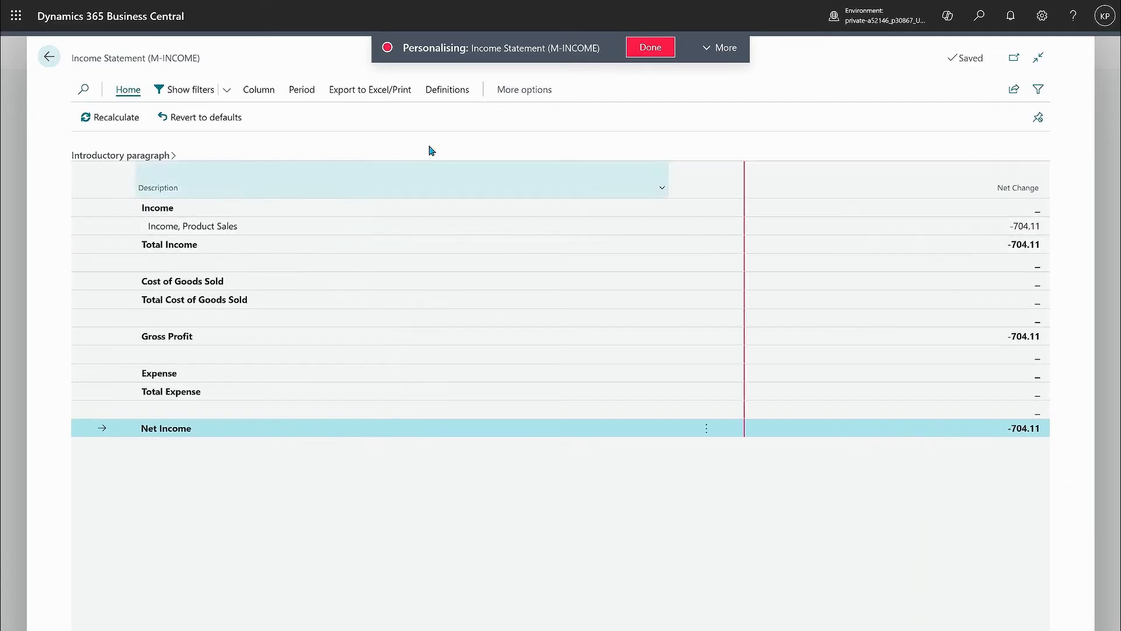
{"action": "left_click", "coordinate": [650, 47]}
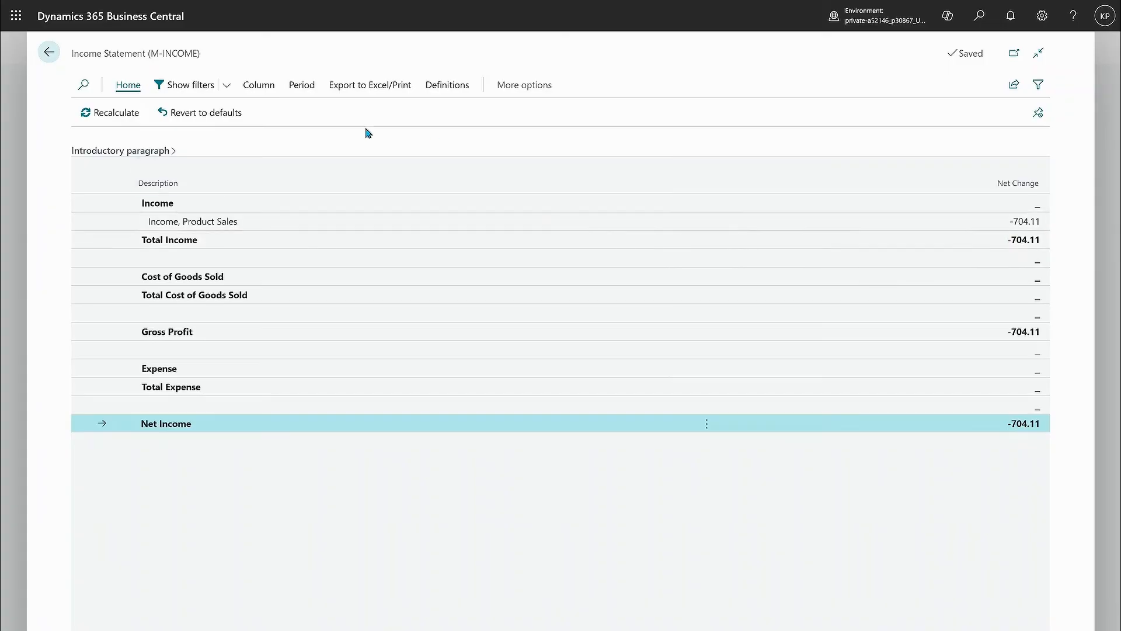
Show all report options and set the Negative Amount Format to Parentheses.
{"action": "left_click", "coordinate": [227, 93]}
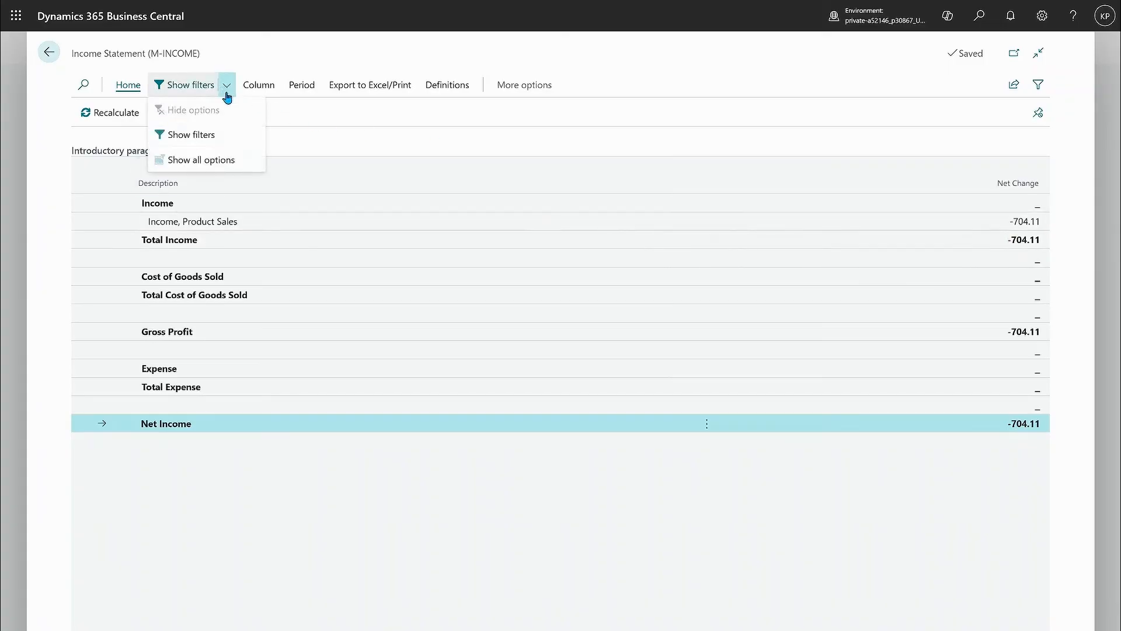
{"action": "left_click", "coordinate": [193, 162]}
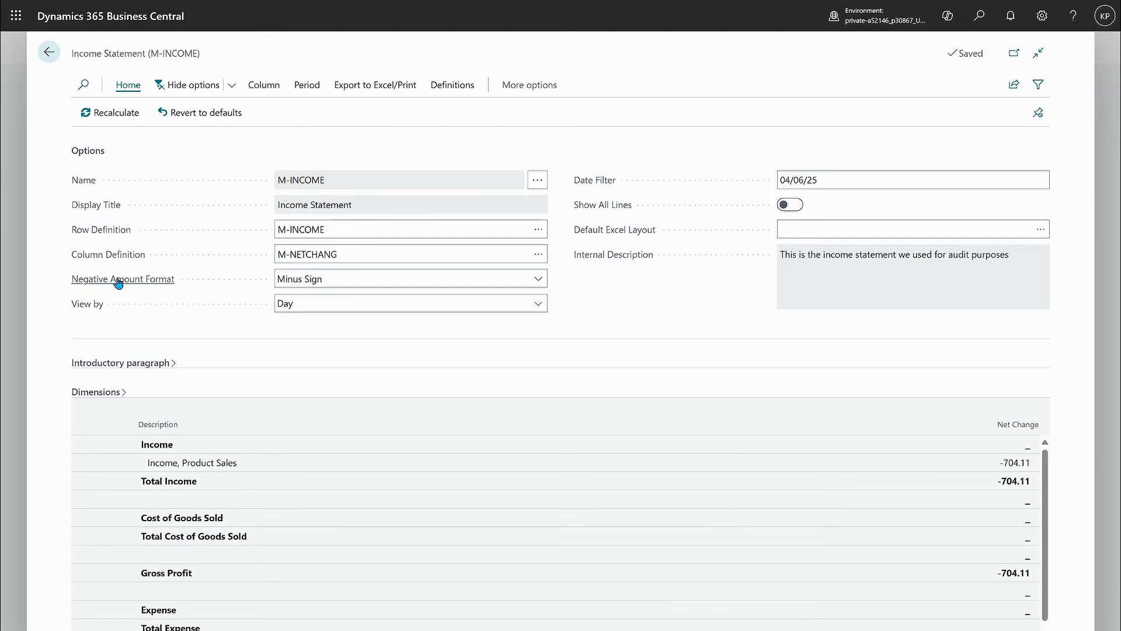
{"action": "mouse_move", "coordinate": [121, 284]}
{"action": "left_click", "coordinate": [330, 281]}
{"action": "left_click", "coordinate": [320, 313]}
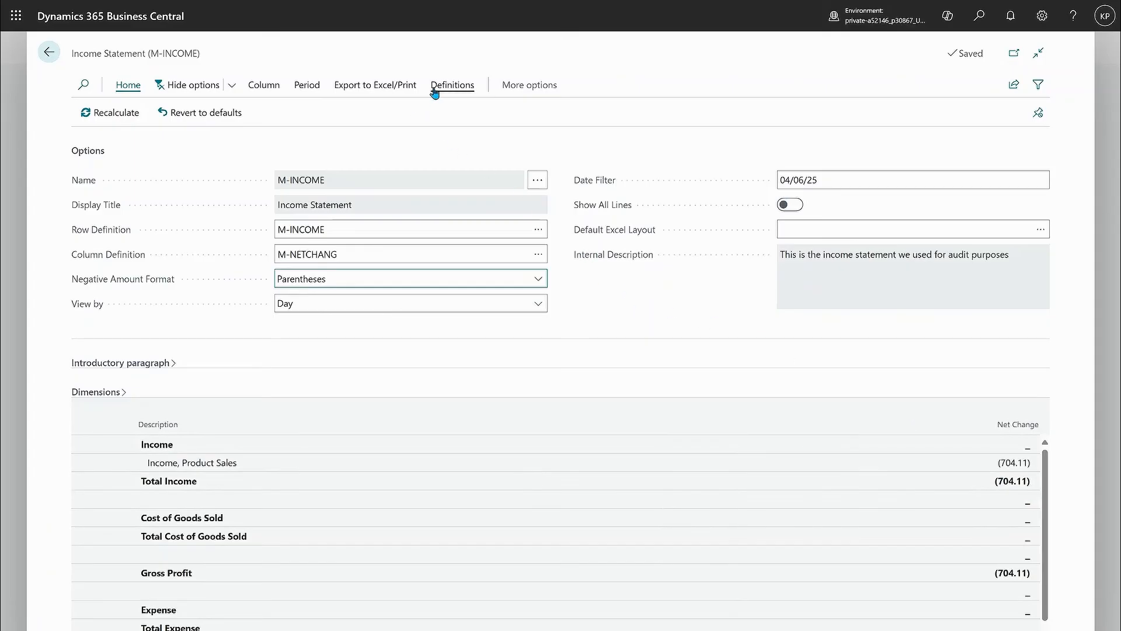
Preview the printed income statement in the Financial Report Landscape (RDLC) layout, and close the preview.
{"action": "left_click", "coordinate": [371, 92]}
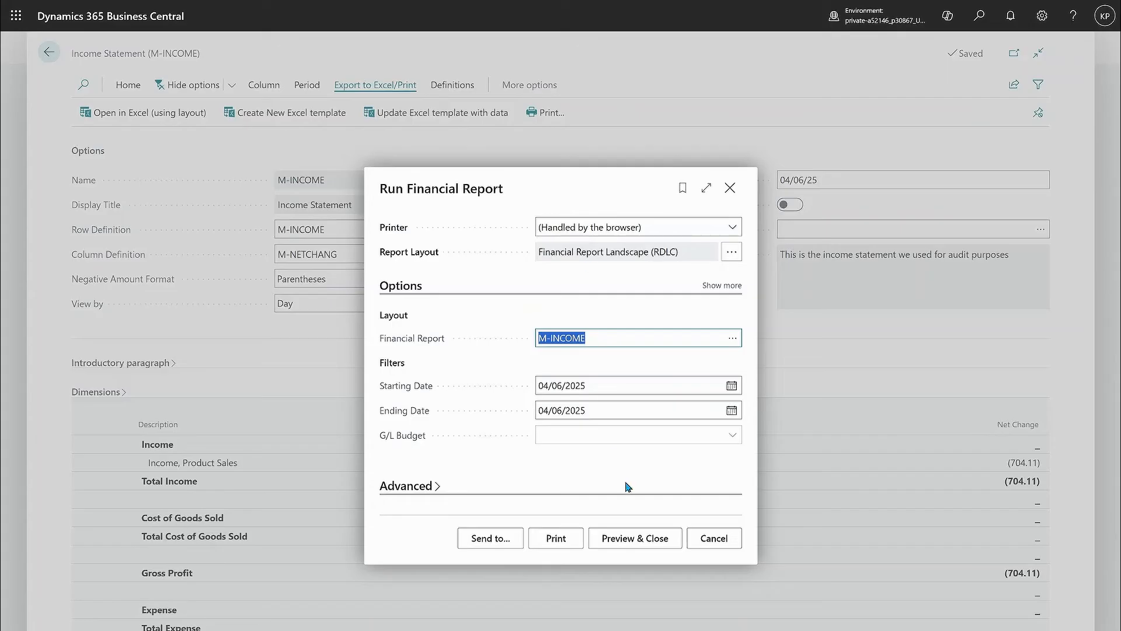
{"action": "left_click", "coordinate": [646, 541]}
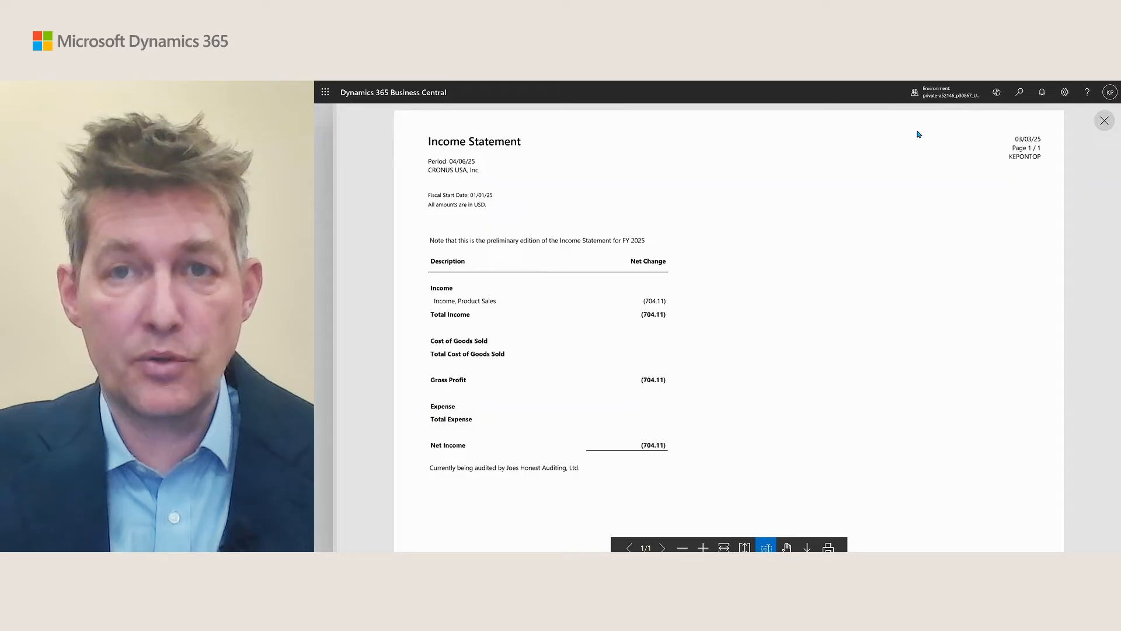
{"action": "left_click", "coordinate": [1104, 120]}
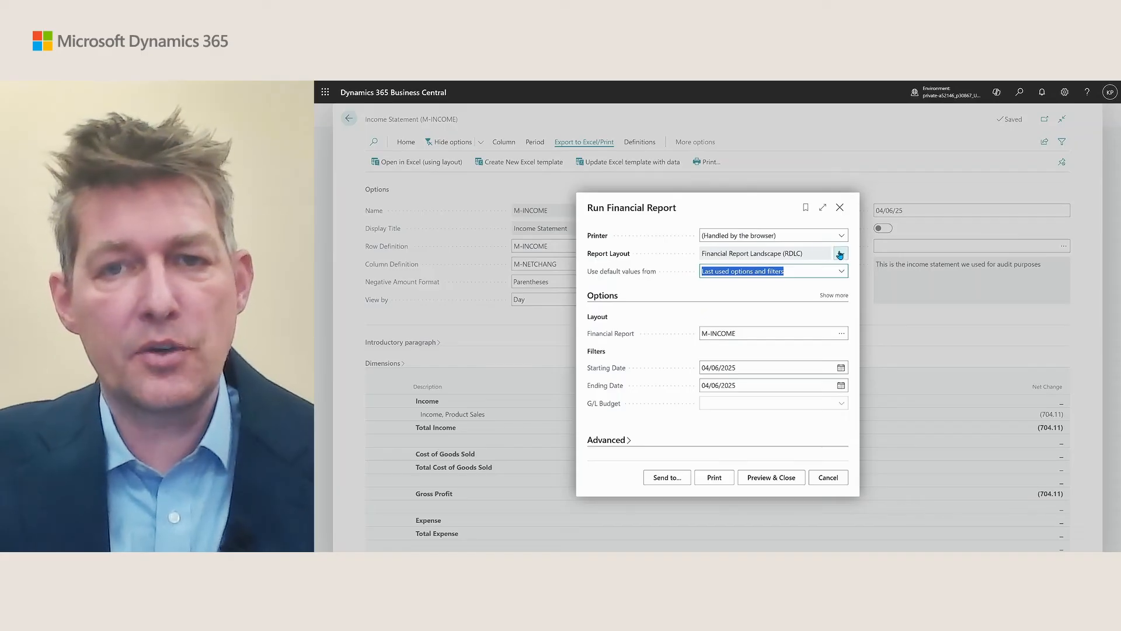
Choose the Financial Report Portrait (RDLC) layout for printing, preview the income statement with it, and close the preview.
{"action": "left_click", "coordinate": [840, 254]}
{"action": "left_click", "coordinate": [695, 259]}
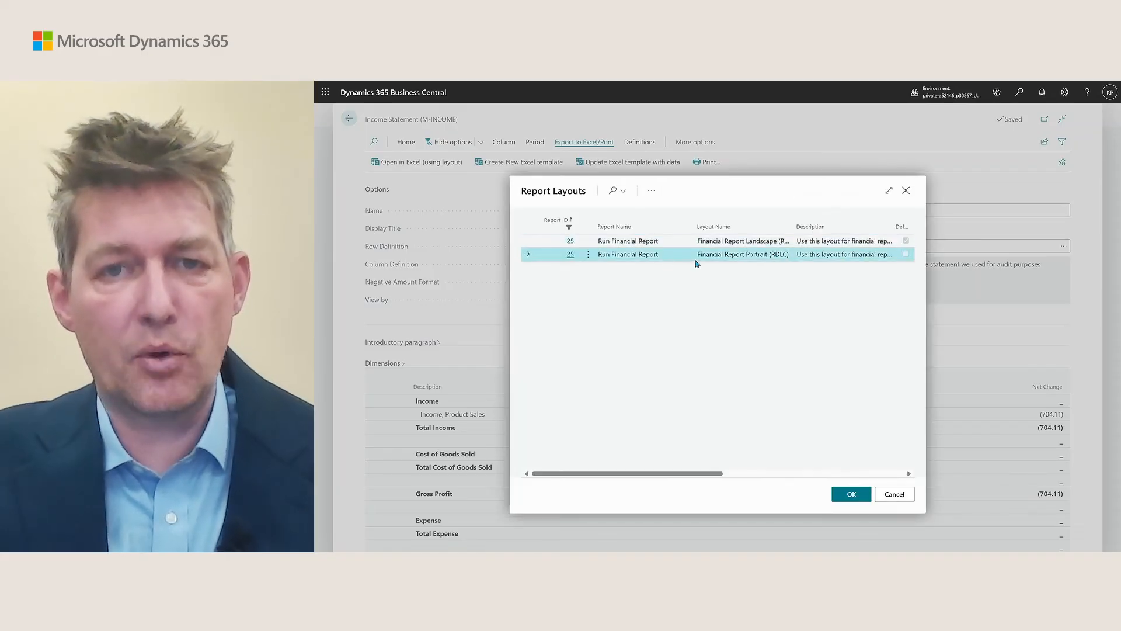
{"action": "left_click", "coordinate": [847, 497]}
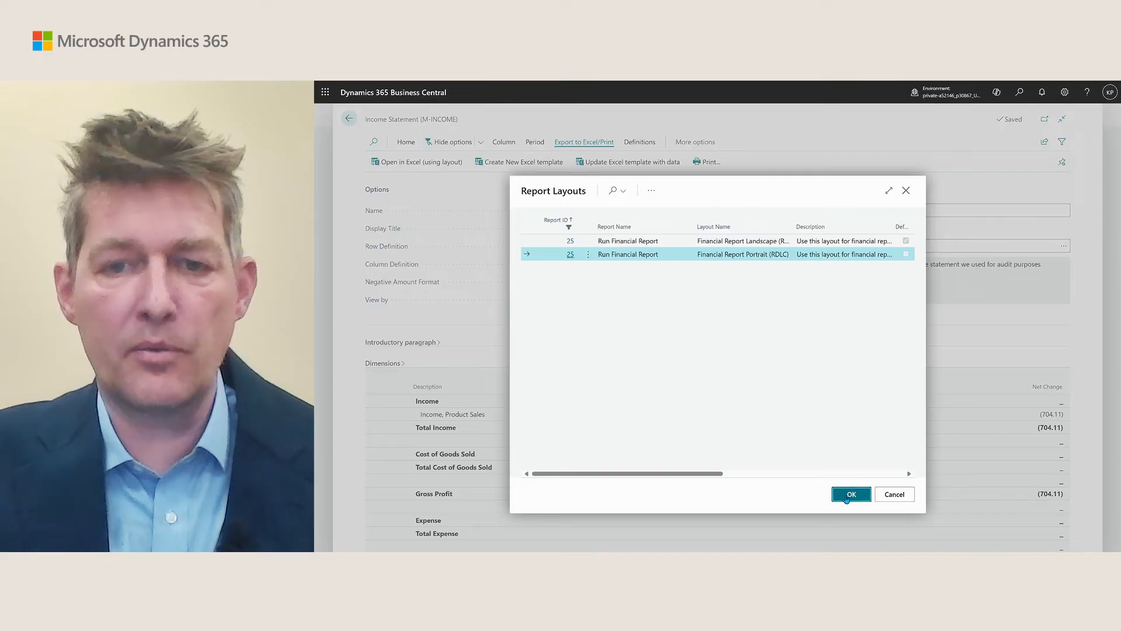
{"action": "left_click", "coordinate": [643, 552]}
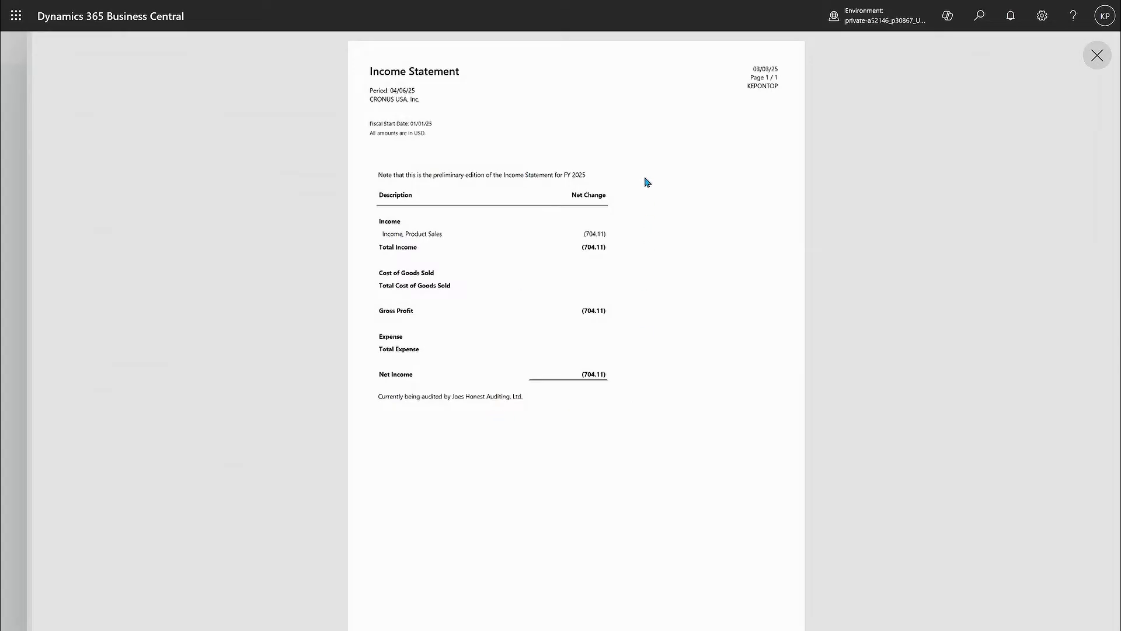
{"action": "left_click", "coordinate": [1097, 61]}
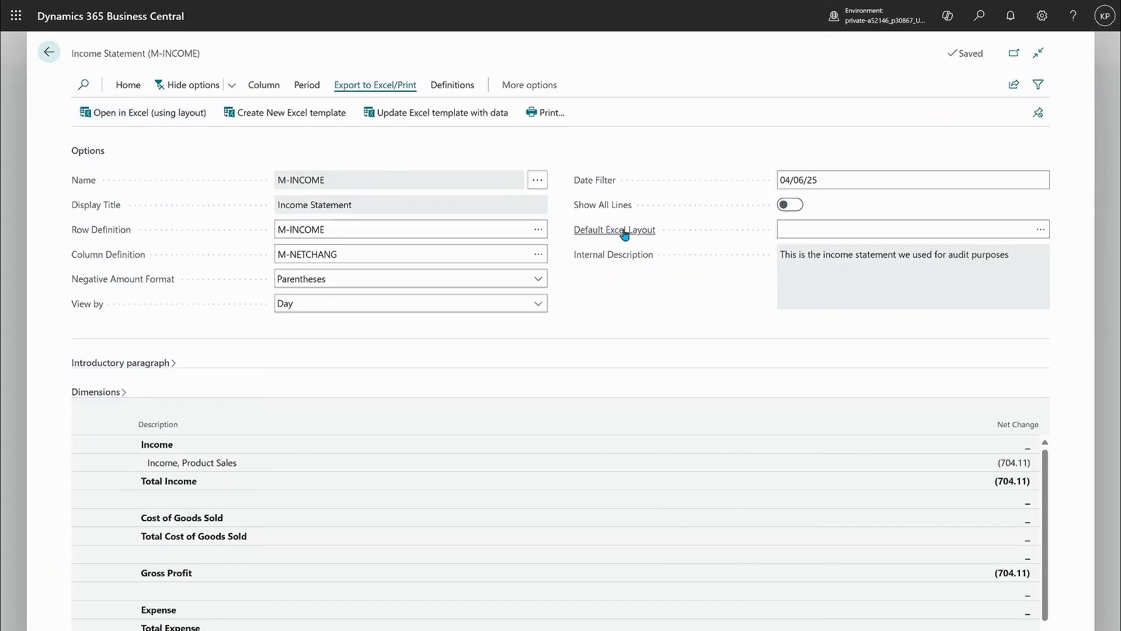
Open the Excel layouts list for the M-INCOME report definition and enlarge it to full width.
{"action": "mouse_move", "coordinate": [616, 234]}
{"action": "left_click", "coordinate": [458, 93]}
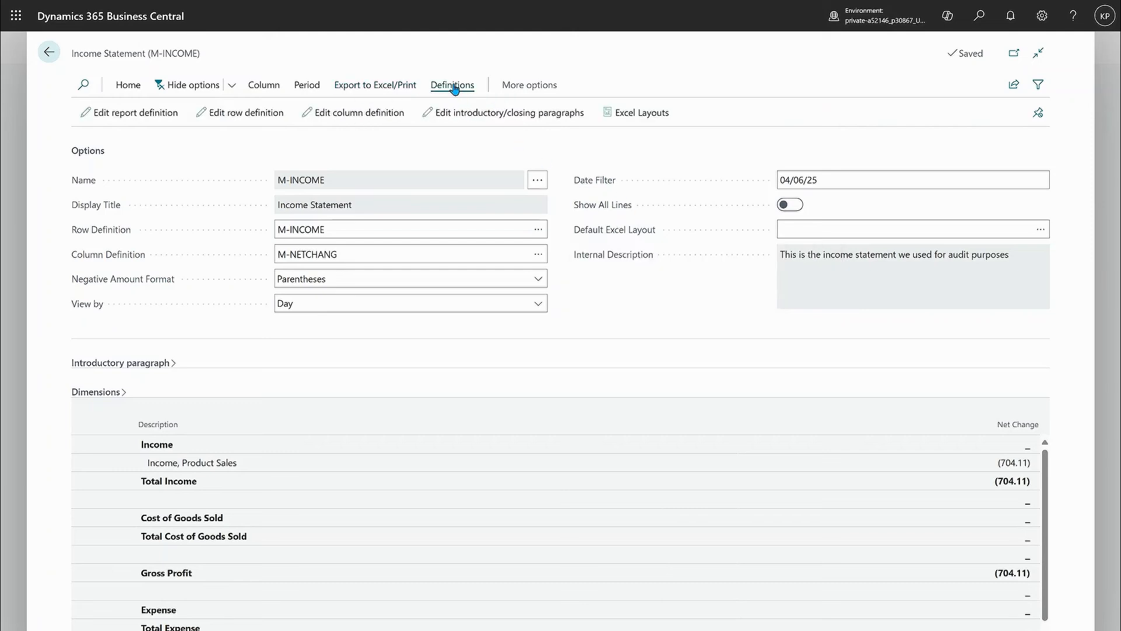
{"action": "left_click", "coordinate": [629, 117]}
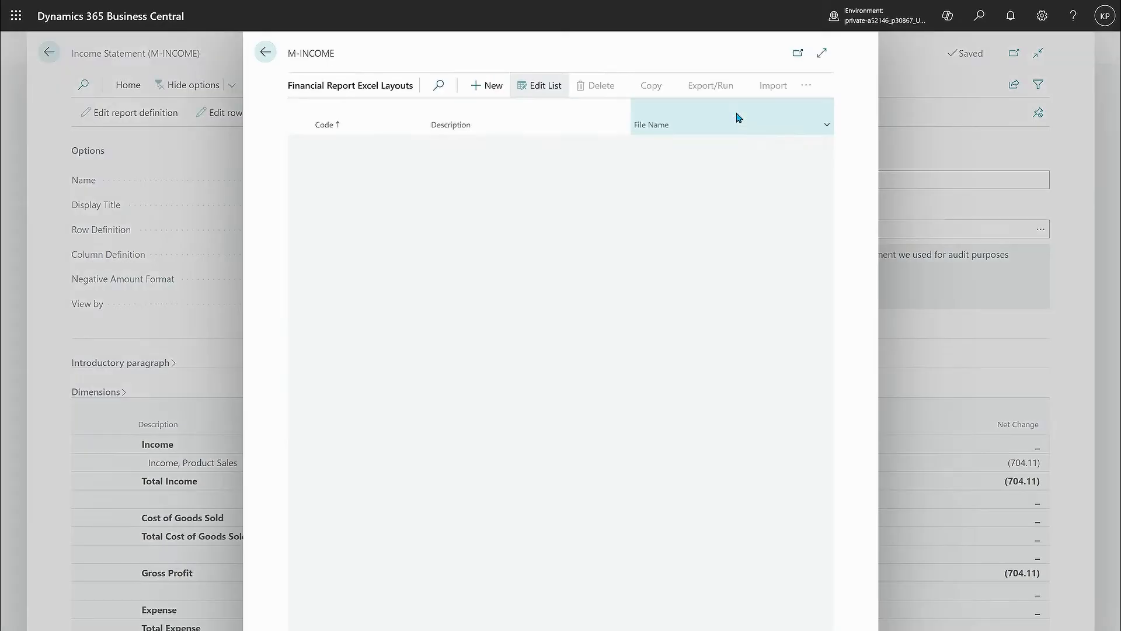
{"action": "left_click", "coordinate": [821, 53]}
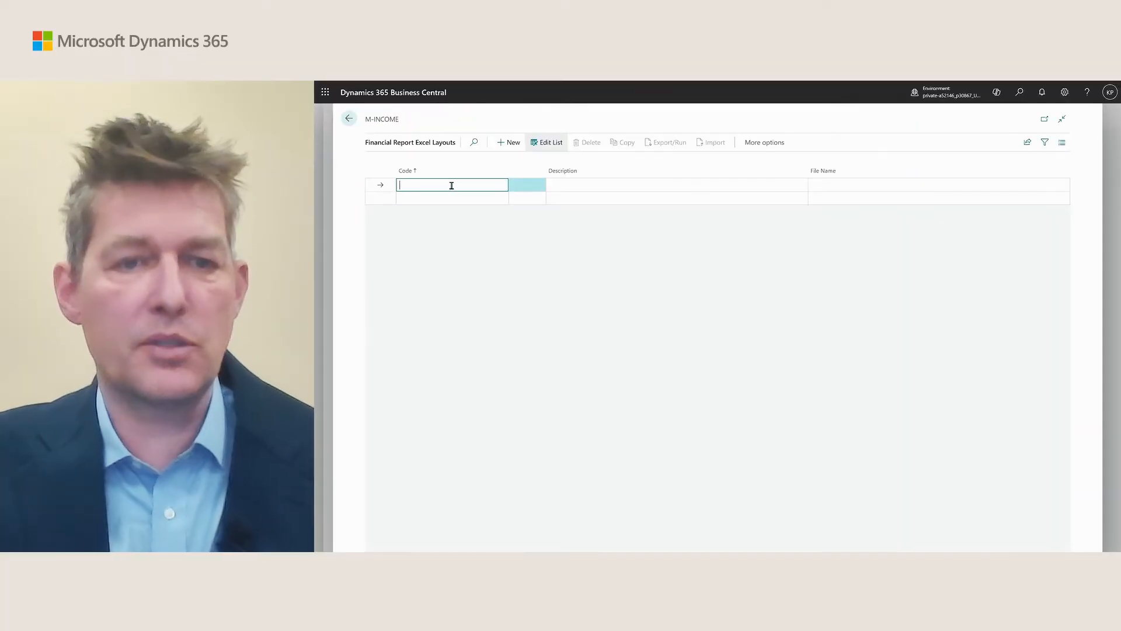
Create an Excel layout with the code FY25 and the description "FY 2025 Excel rpeort for the income statement".
{"action": "type", "text": "FY25"}
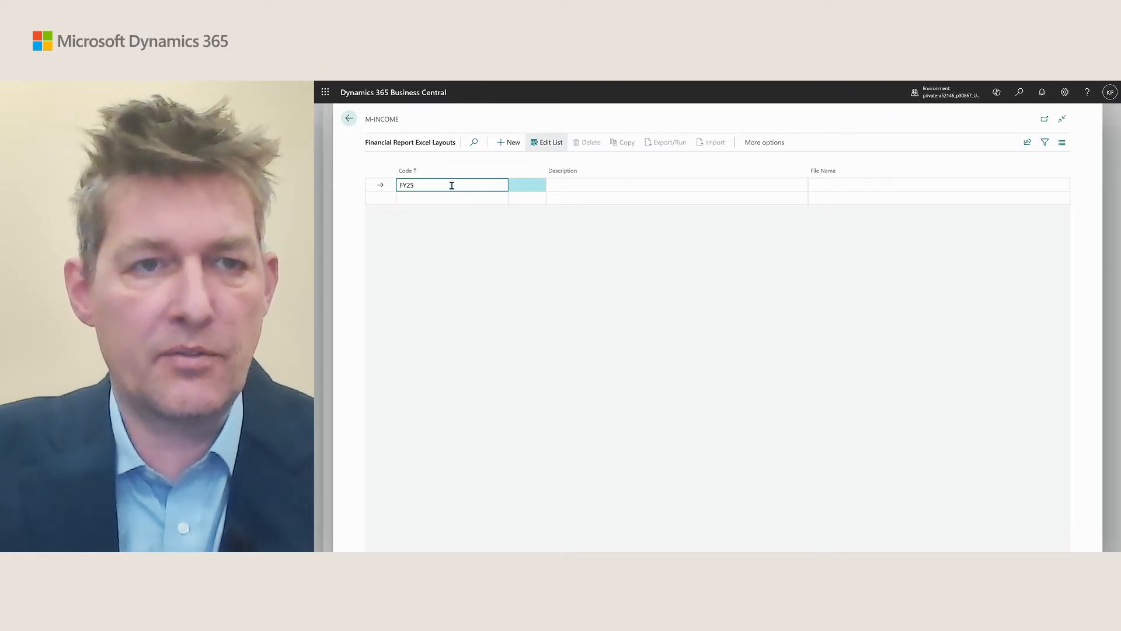
{"action": "left_click", "coordinate": [584, 183]}
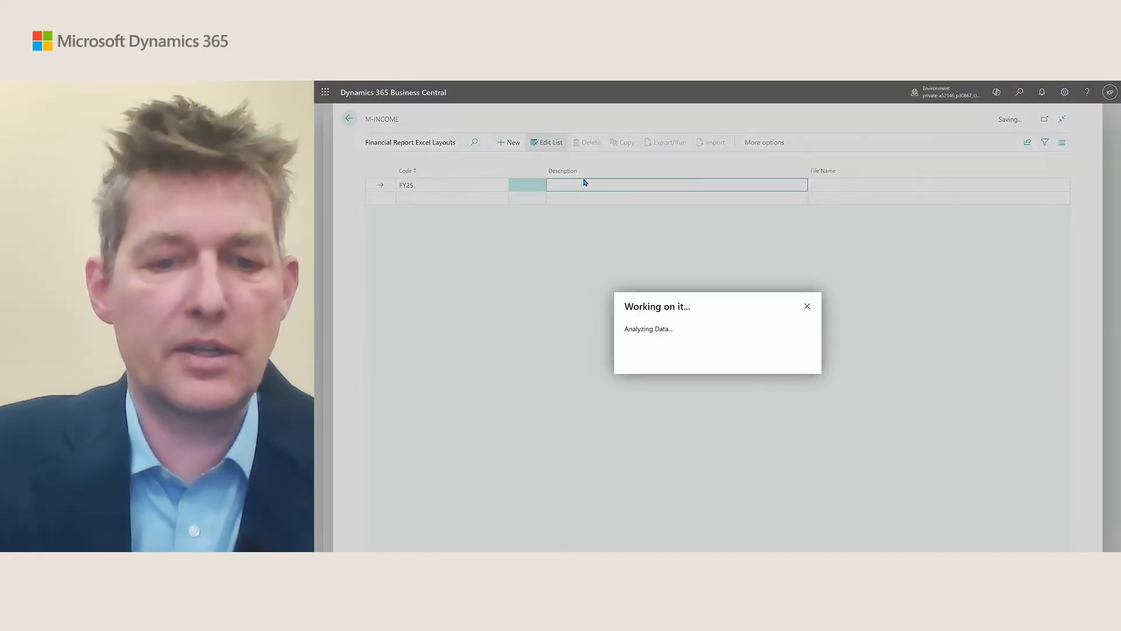
{"action": "type", "text": "F"}
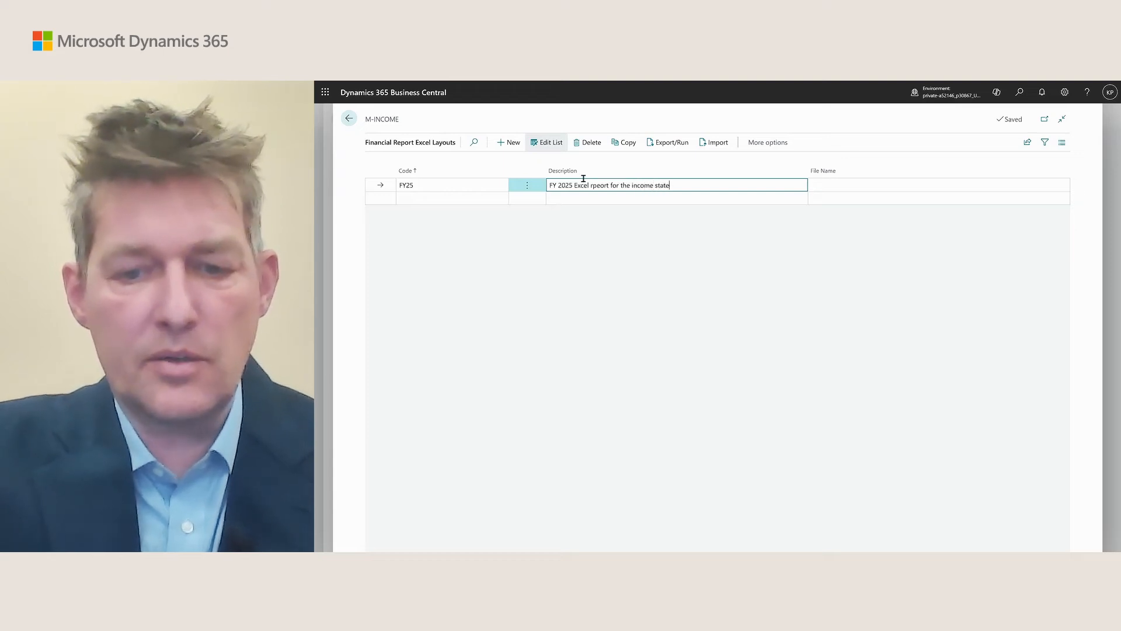
{"action": "type", "text": "nt"}
{"action": "key", "text": "Tab"}
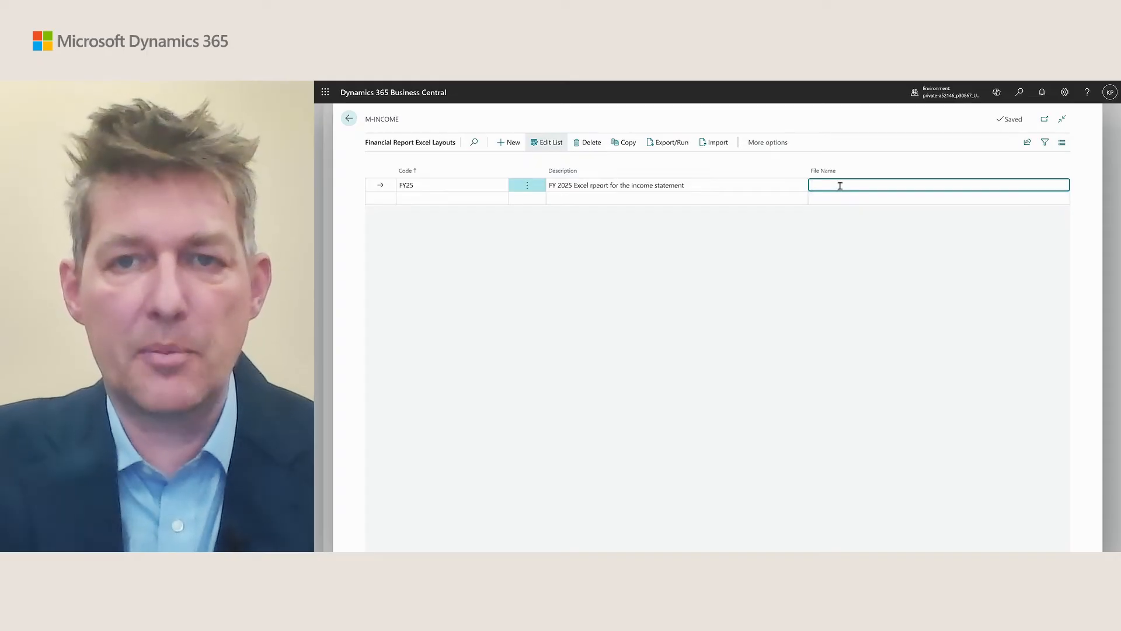
Name the FY25 layout's file "F25-inc-statement" and export it to an Excel workbook.
{"action": "type", "text": "F25"}
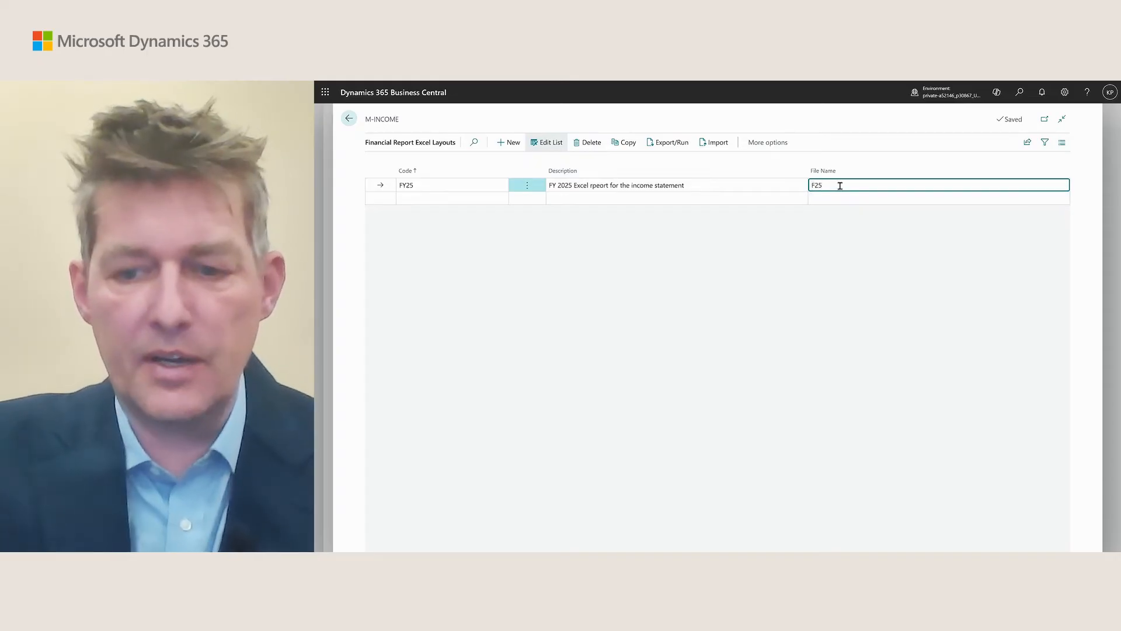
{"action": "type", "text": "-inc"}
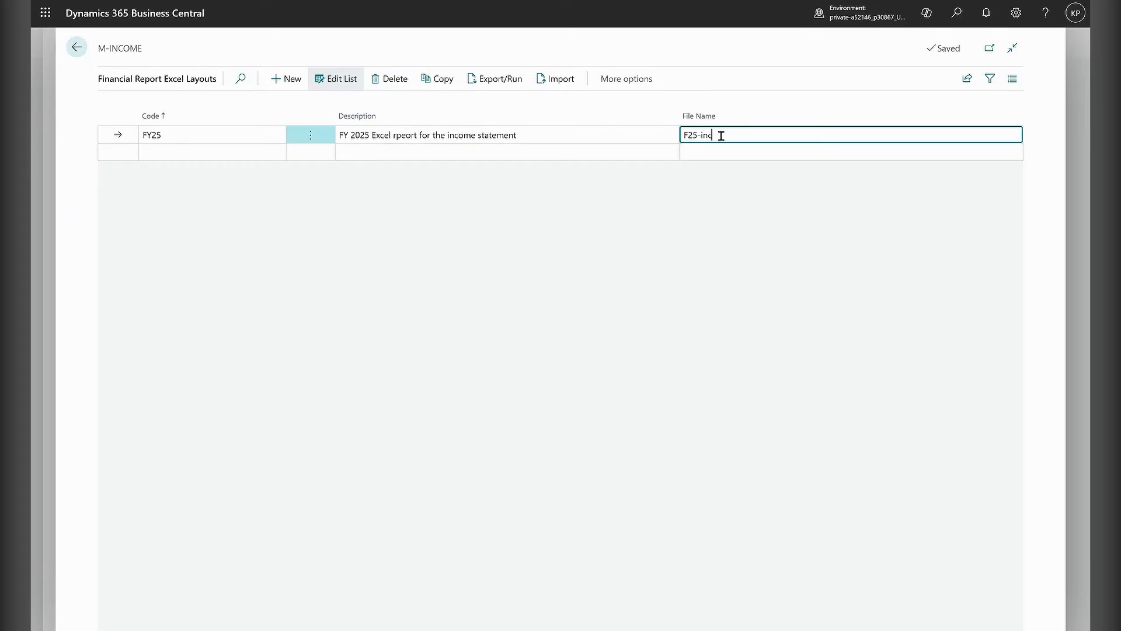
{"action": "type", "text": "-statement"}
{"action": "left_click", "coordinate": [494, 80]}
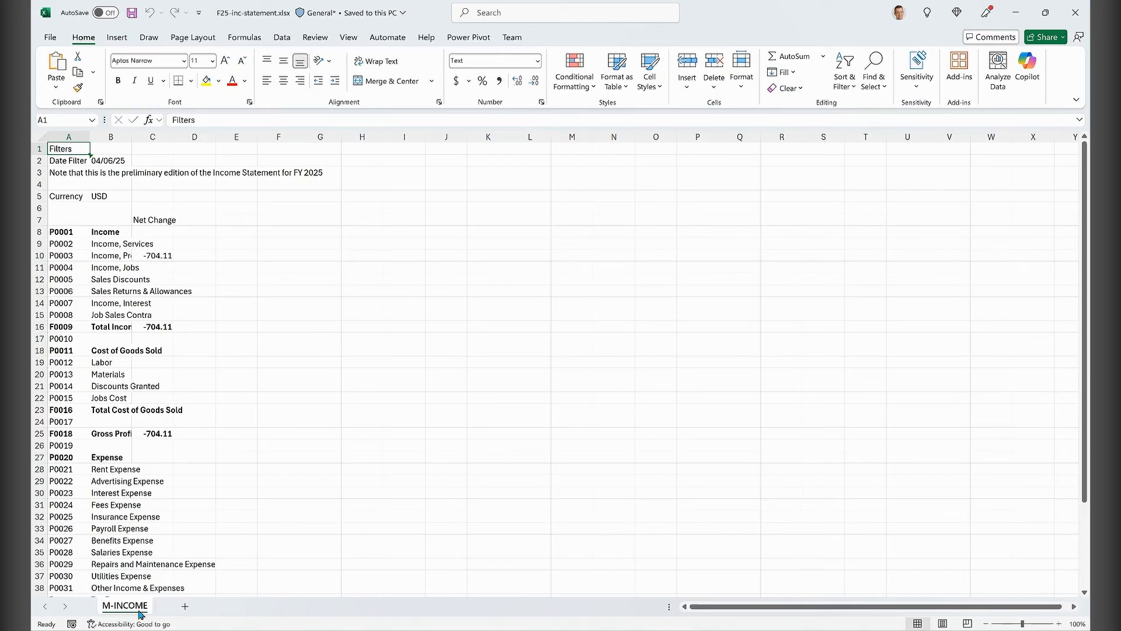
In Excel, add a new worksheet to the exported workbook and enter the heading "Income statement" in cell A1.
{"action": "left_click", "coordinate": [185, 607]}
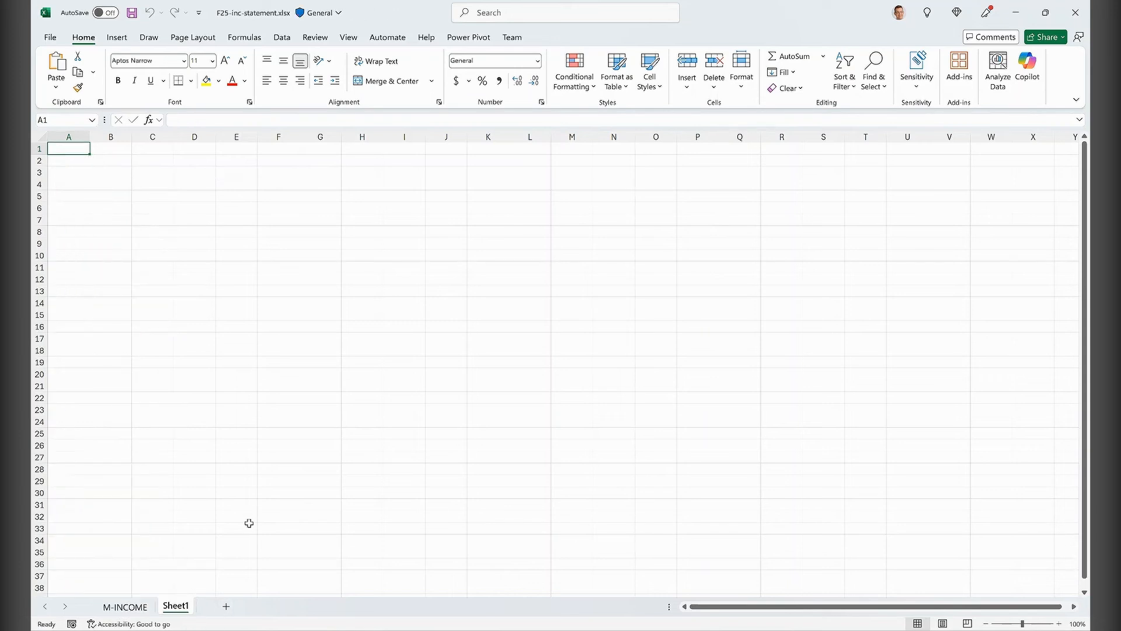
{"action": "type", "text": "Income statement"}
{"action": "key", "text": "Return"}
{"action": "key", "text": "Up"}
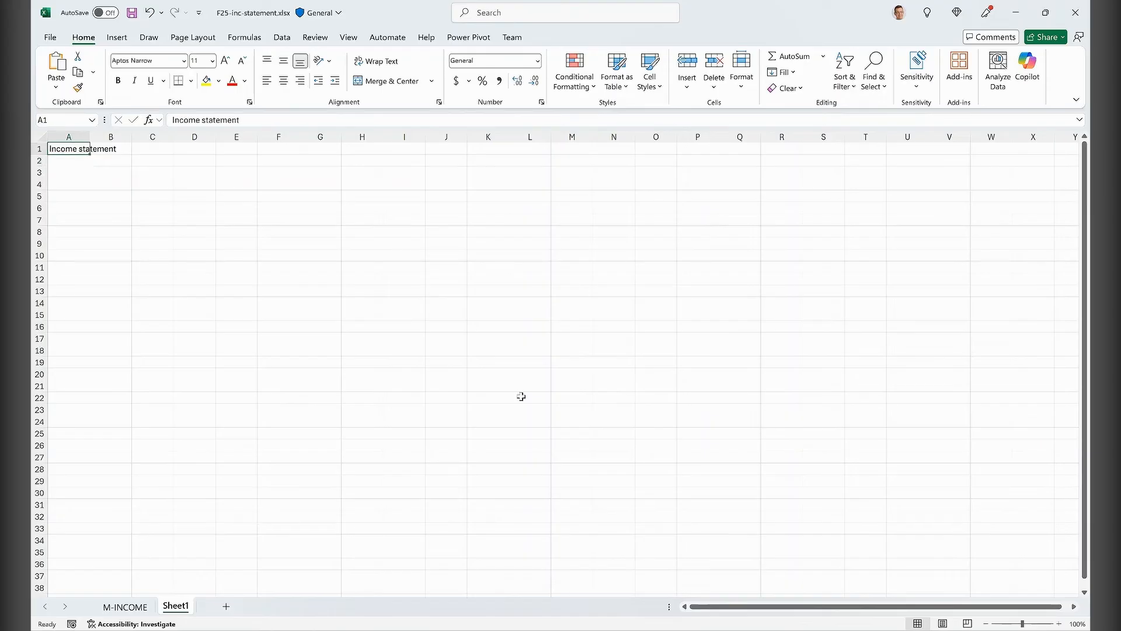
Set the "Income statement" heading in cell A1 to font size 24.
{"action": "left_click", "coordinate": [214, 60]}
{"action": "left_click", "coordinate": [202, 230]}
{"action": "left_click", "coordinate": [73, 203]}
Link cell A4 of the new sheet to the Income label in cell B8 of the M-INCOME sheet.
{"action": "left_click", "coordinate": [125, 607]}
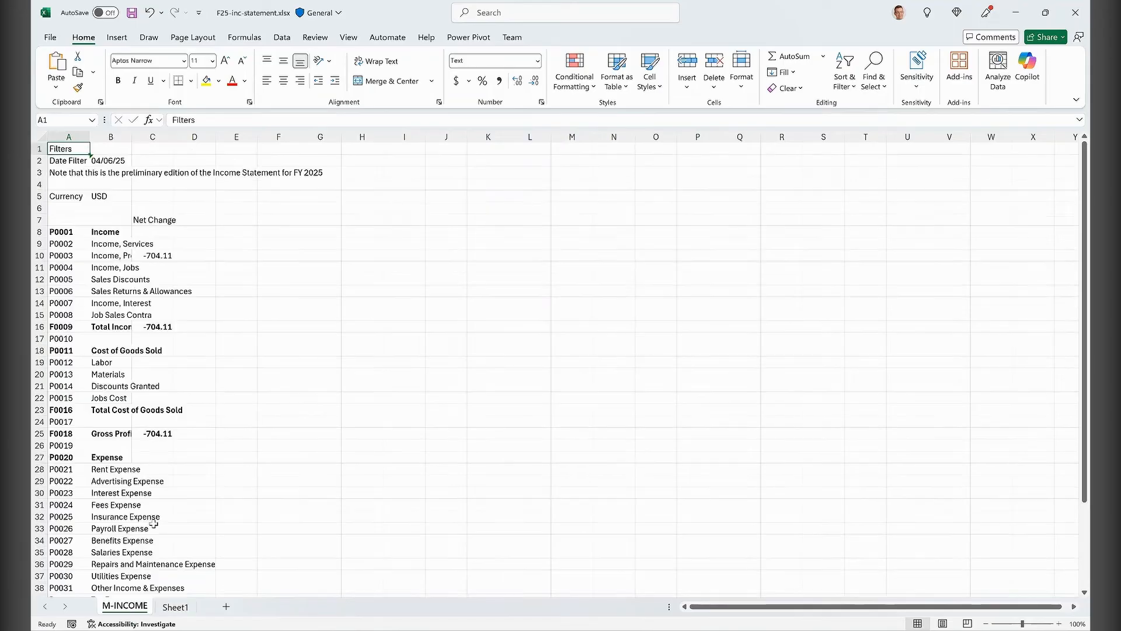
{"action": "left_click_drag", "start_coordinate": [108, 218], "coordinate": [164, 363]}
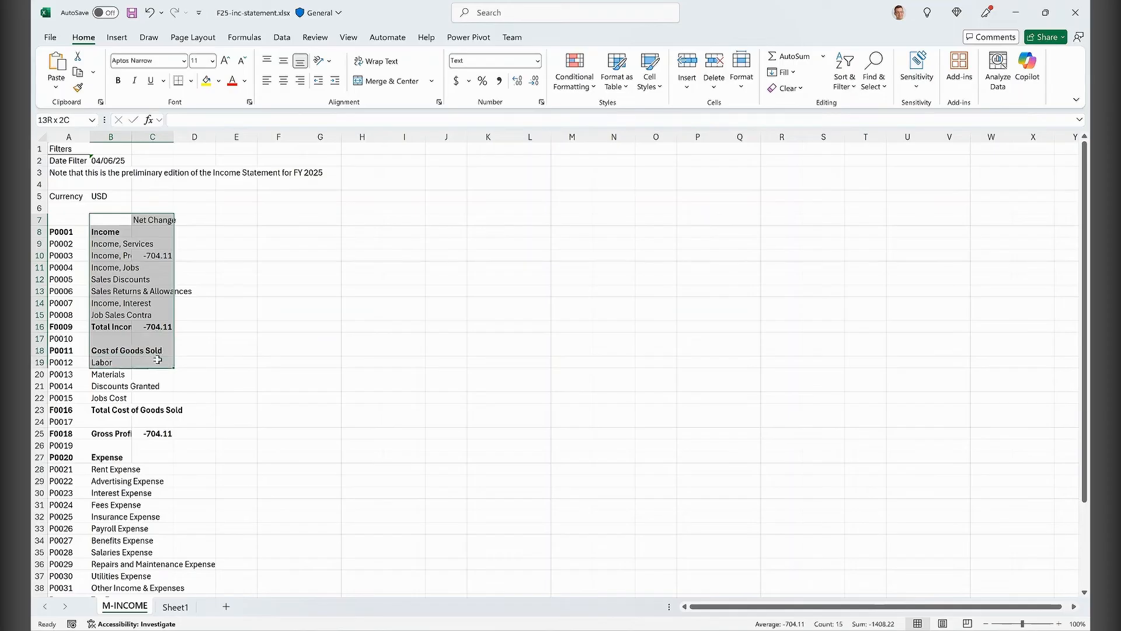
{"action": "left_click", "coordinate": [117, 224]}
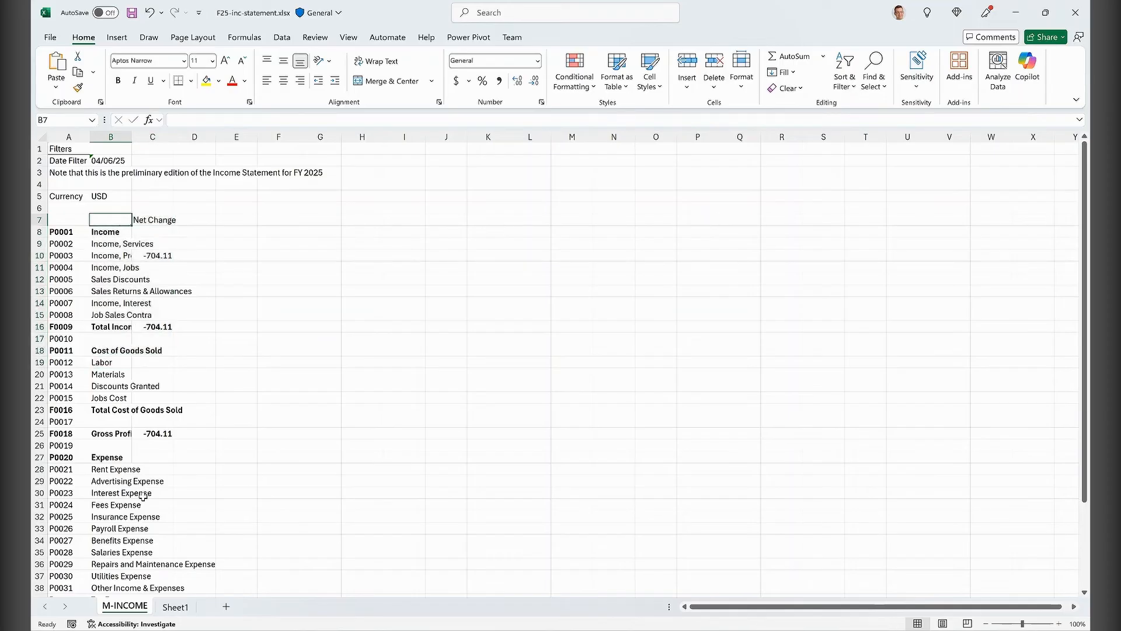
{"action": "left_click", "coordinate": [176, 606]}
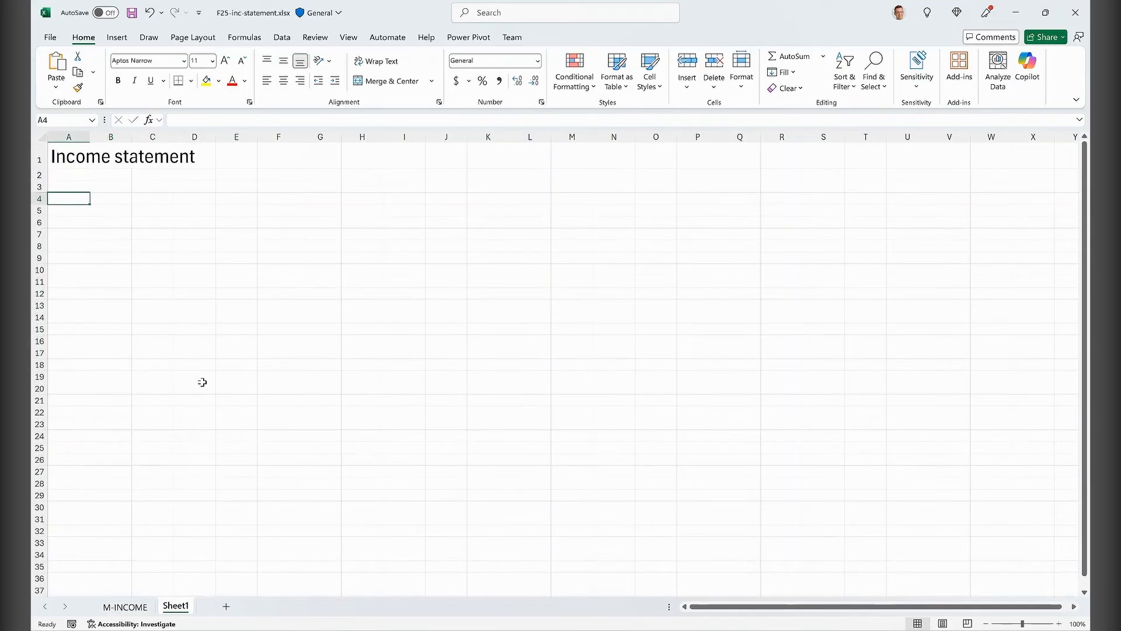
{"action": "type", "text": "="}
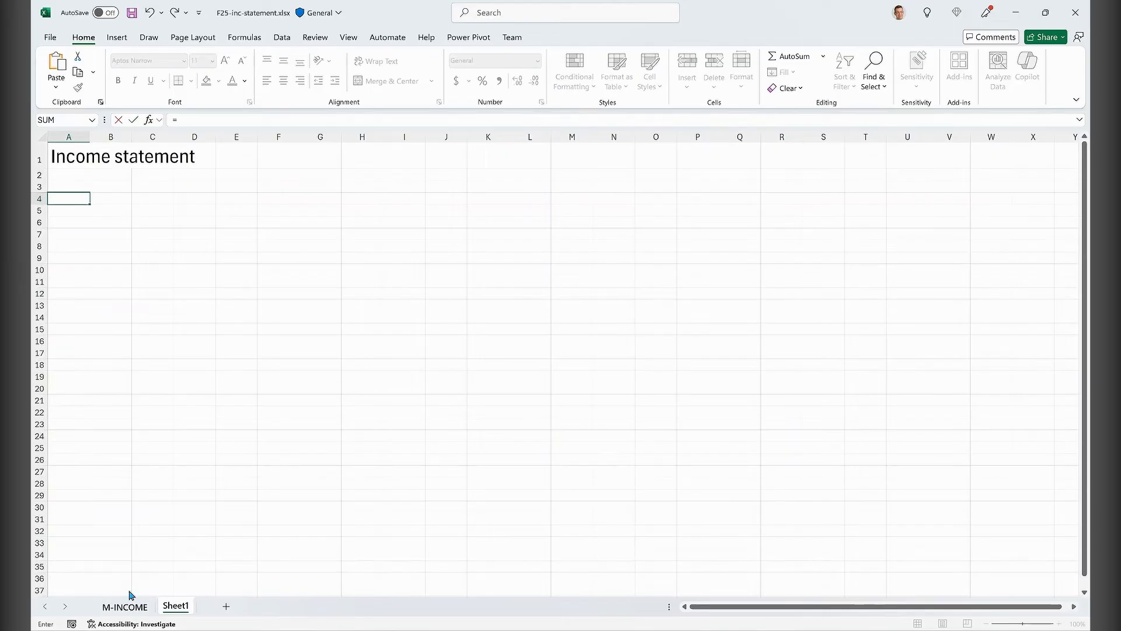
{"action": "left_click", "coordinate": [126, 606]}
{"action": "left_click", "coordinate": [105, 230]}
{"action": "key", "text": "Return"}
Fill the linked formula from A4 across to column B and down to row 33, and fit column A to its contents.
{"action": "left_click", "coordinate": [77, 199]}
{"action": "left_click_drag", "start_coordinate": [94, 205], "coordinate": [136, 547]}
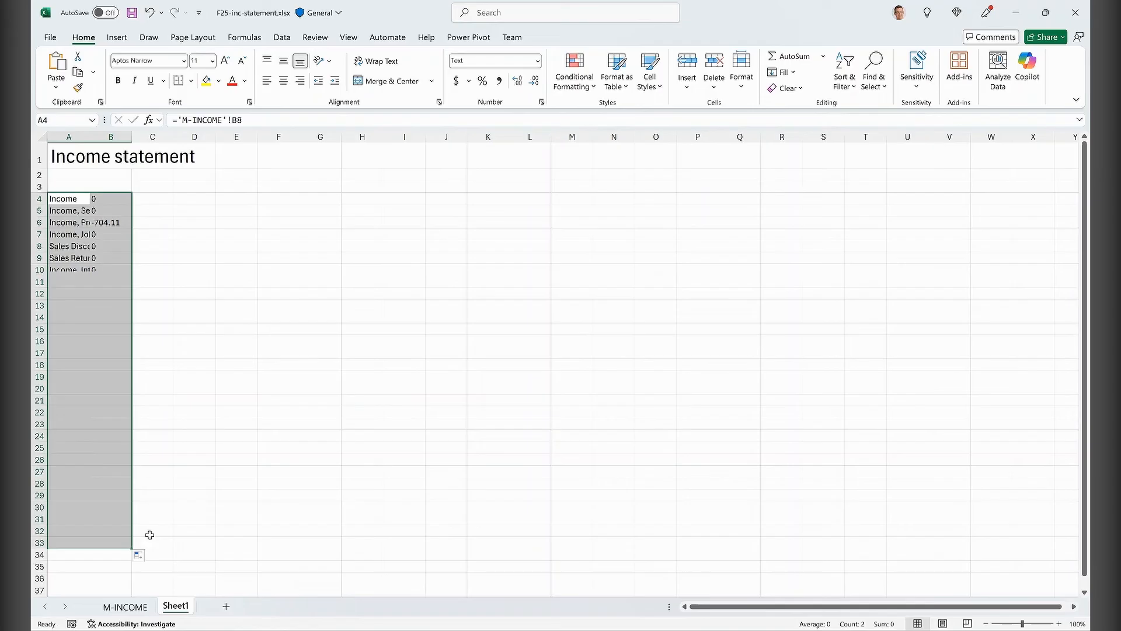
{"action": "double_click", "coordinate": [90, 136]}
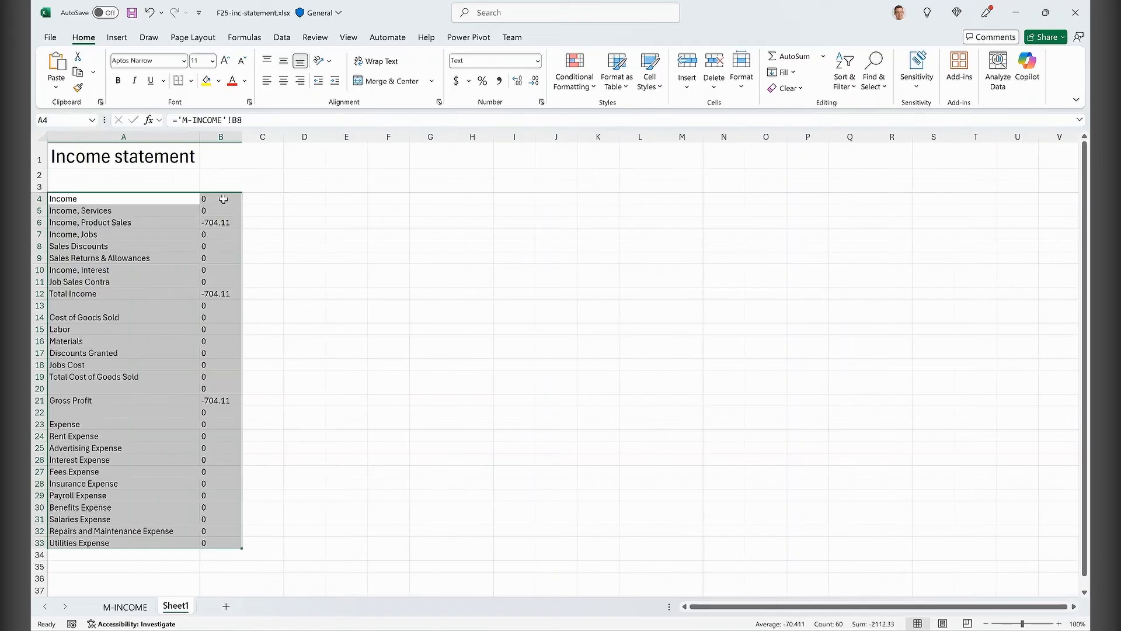
{"action": "left_click", "coordinate": [227, 198]}
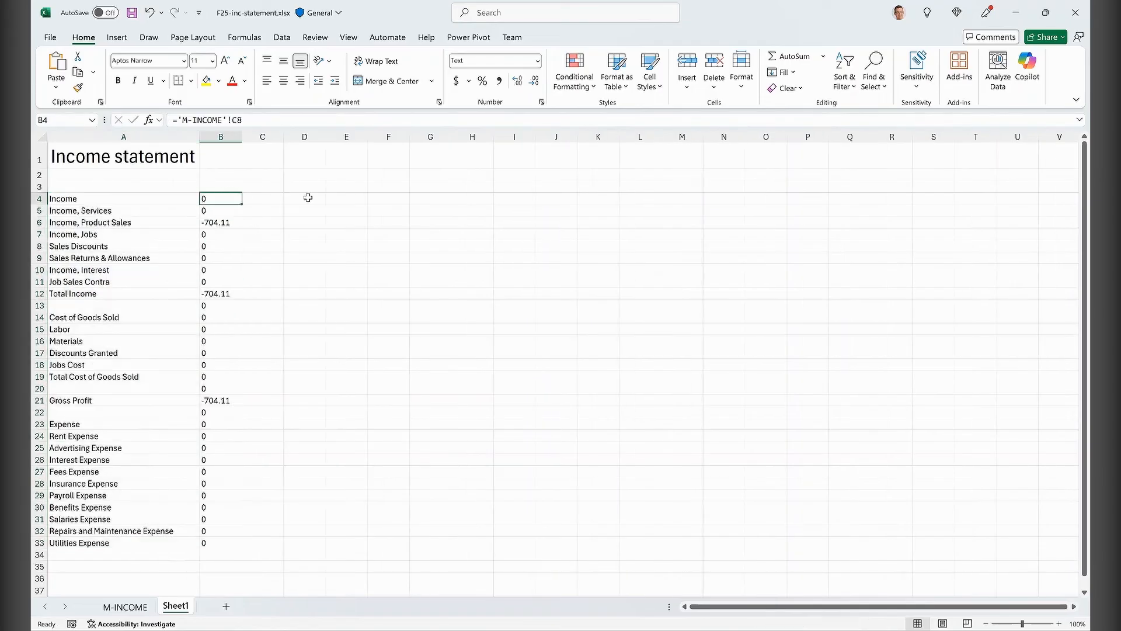
Make the Total Income, Gross Profit and Income labels in column A bold.
{"action": "left_click", "coordinate": [80, 295]}
{"action": "key", "text": "ctrl+b"}
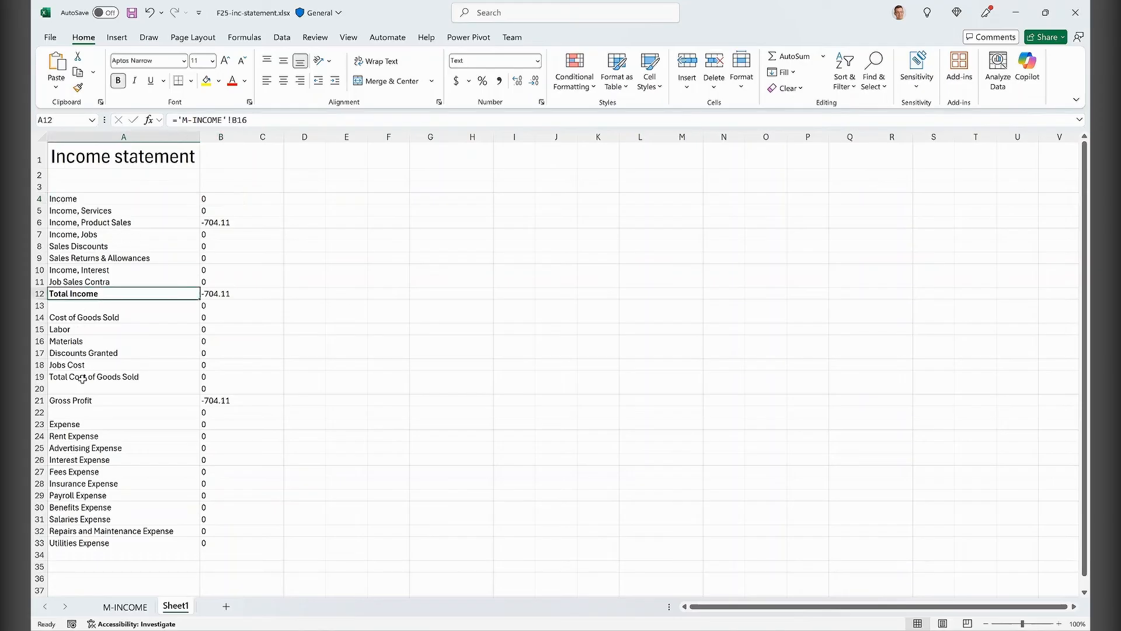
{"action": "left_click", "coordinate": [81, 401]}
{"action": "key", "text": "ctrl+b"}
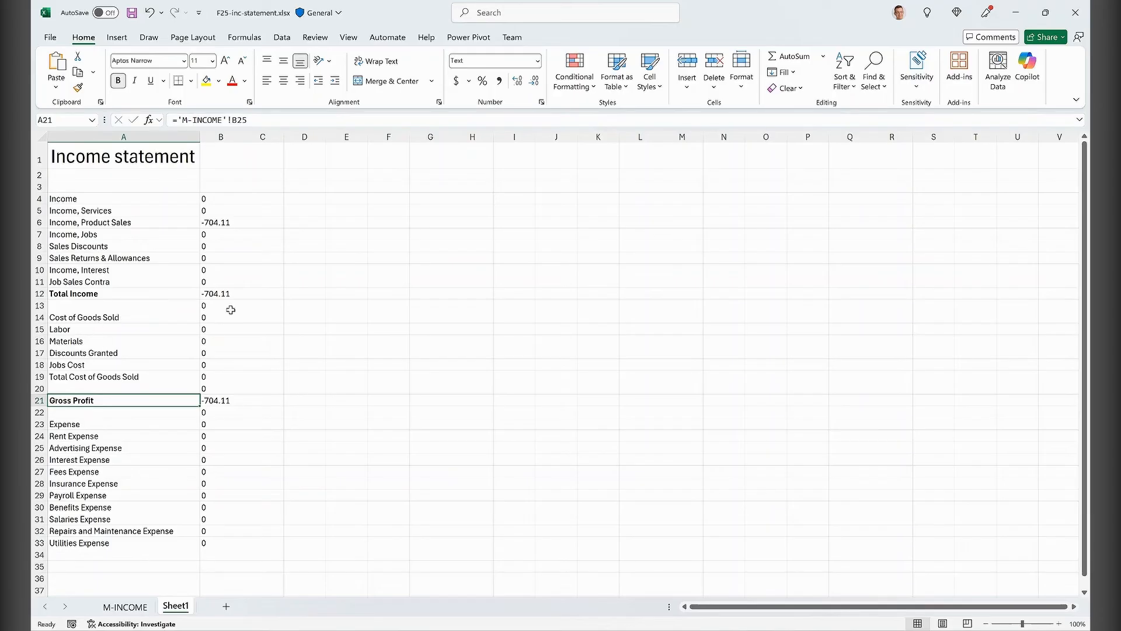
{"action": "left_click", "coordinate": [97, 198]}
{"action": "key", "text": "ctrl+b"}
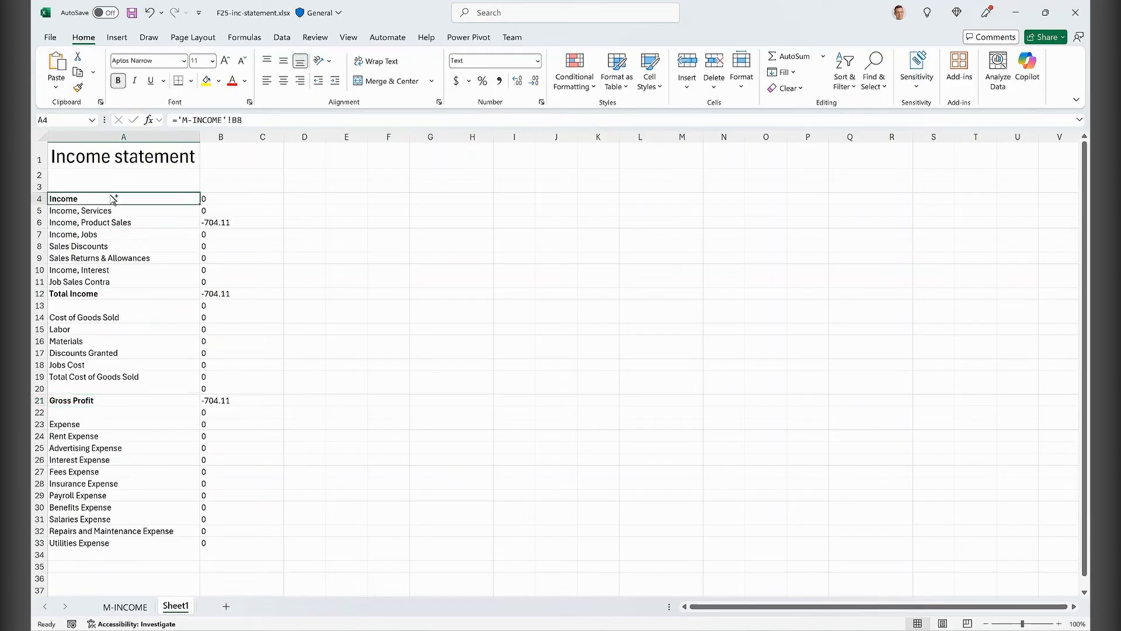
{"action": "left_click", "coordinate": [225, 197]}
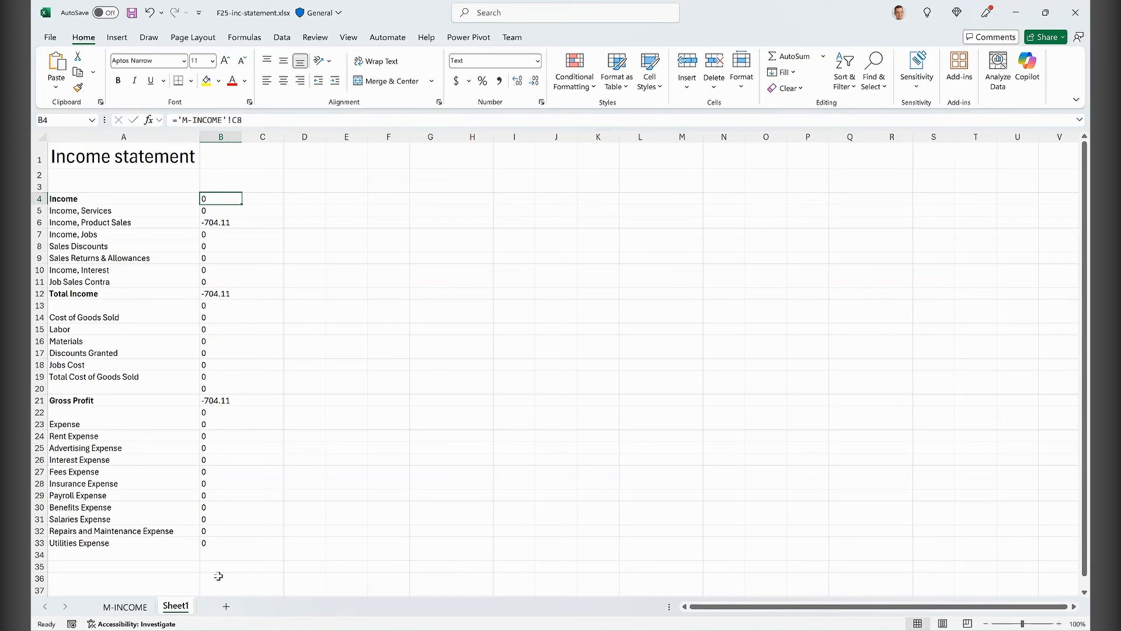
Rename Sheet1 to "Income statement" by reusing the heading text from cell A1.
{"action": "double_click", "coordinate": [176, 606]}
{"action": "left_click", "coordinate": [68, 159]}
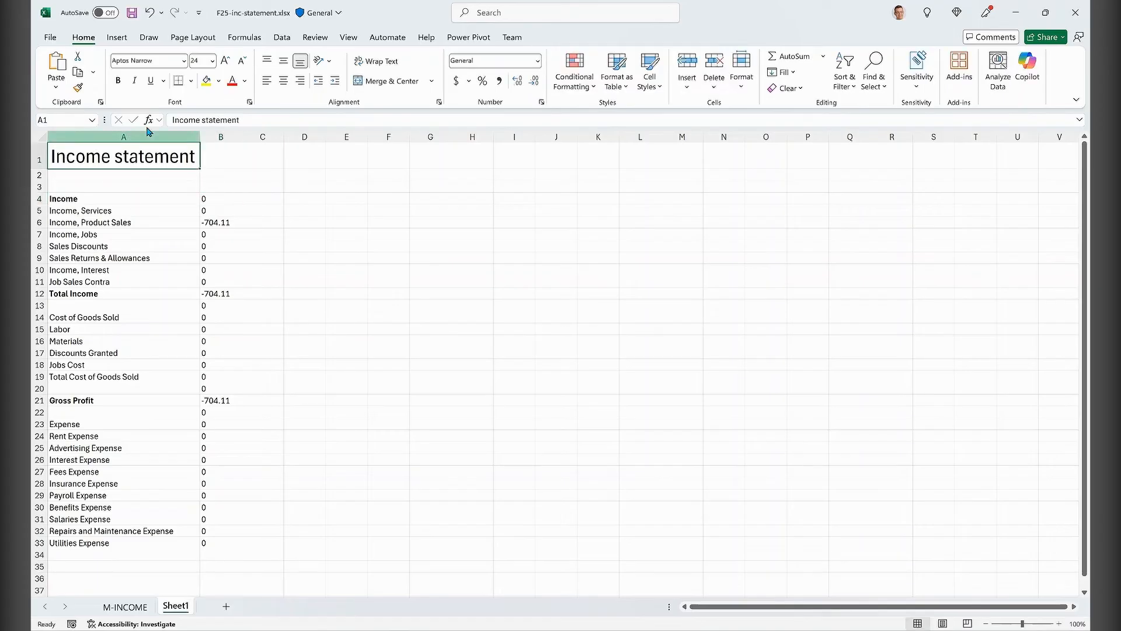
{"action": "triple_click", "coordinate": [191, 120]}
{"action": "key", "text": "ctrl+c"}
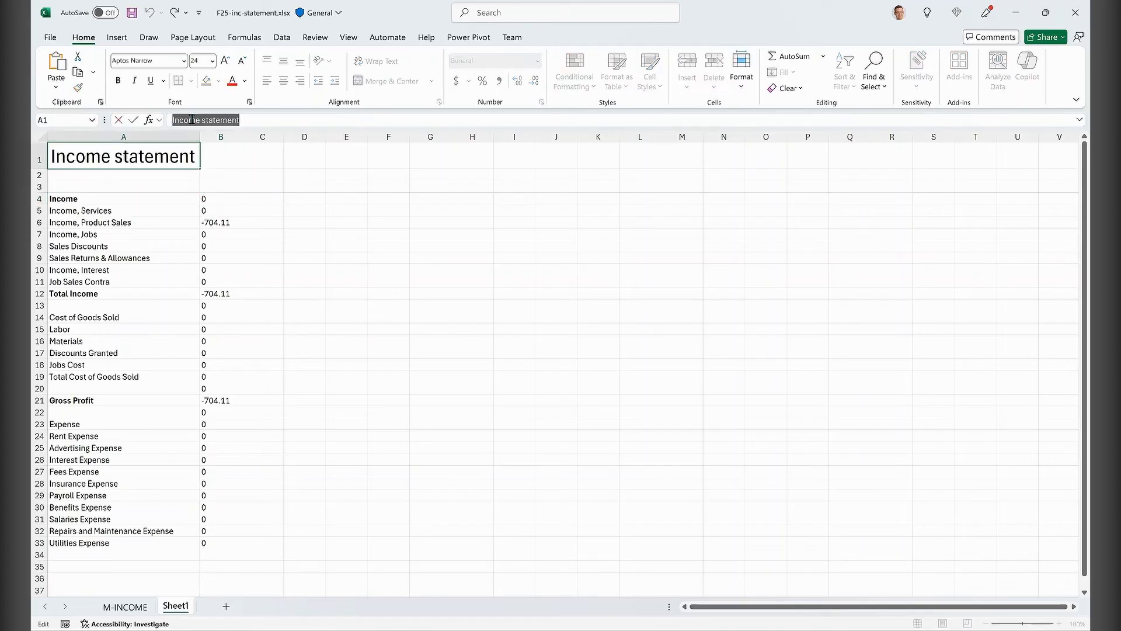
{"action": "double_click", "coordinate": [183, 607]}
{"action": "key", "text": "ctrl+v"}
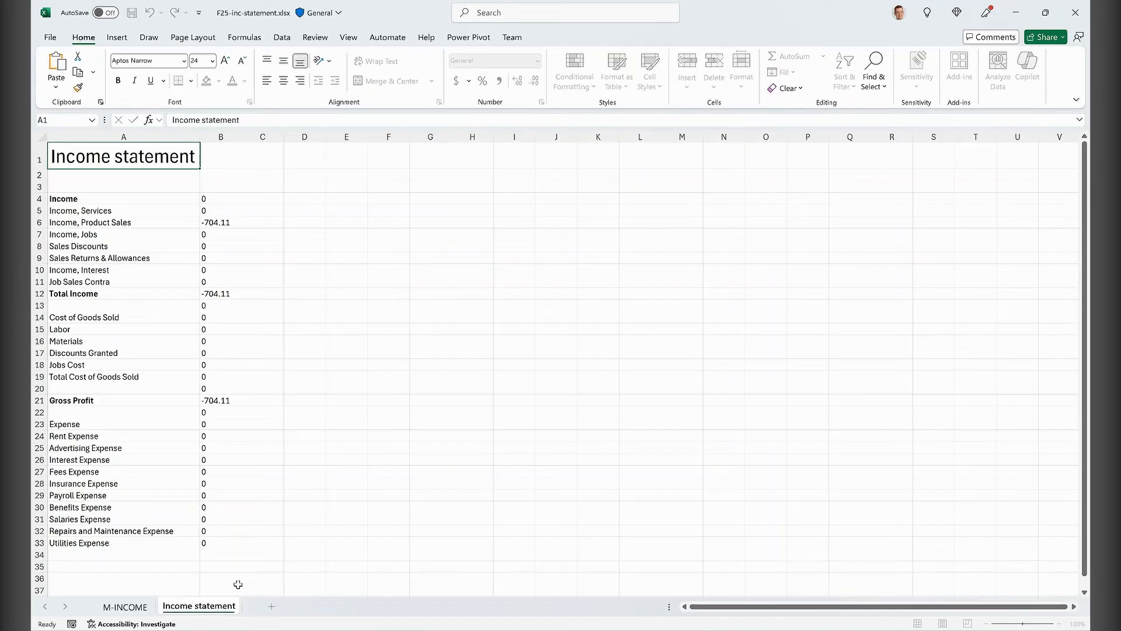
{"action": "key", "text": "Return"}
Hide the M-INCOME data sheet in the workbook.
{"action": "left_click", "coordinate": [134, 607]}
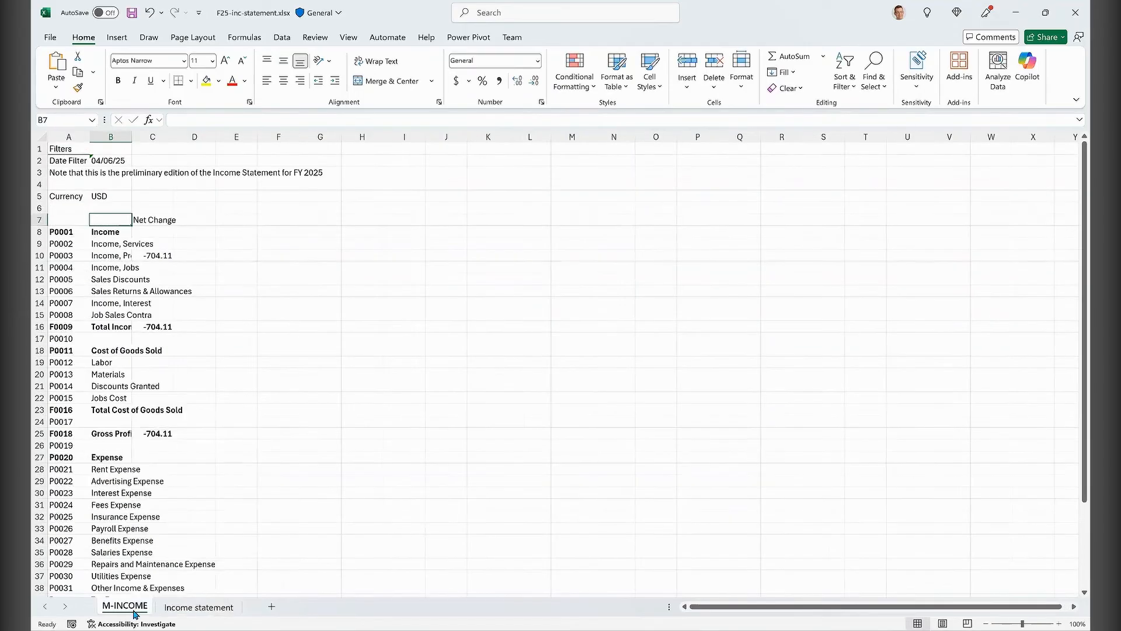
{"action": "right_click", "coordinate": [134, 608]}
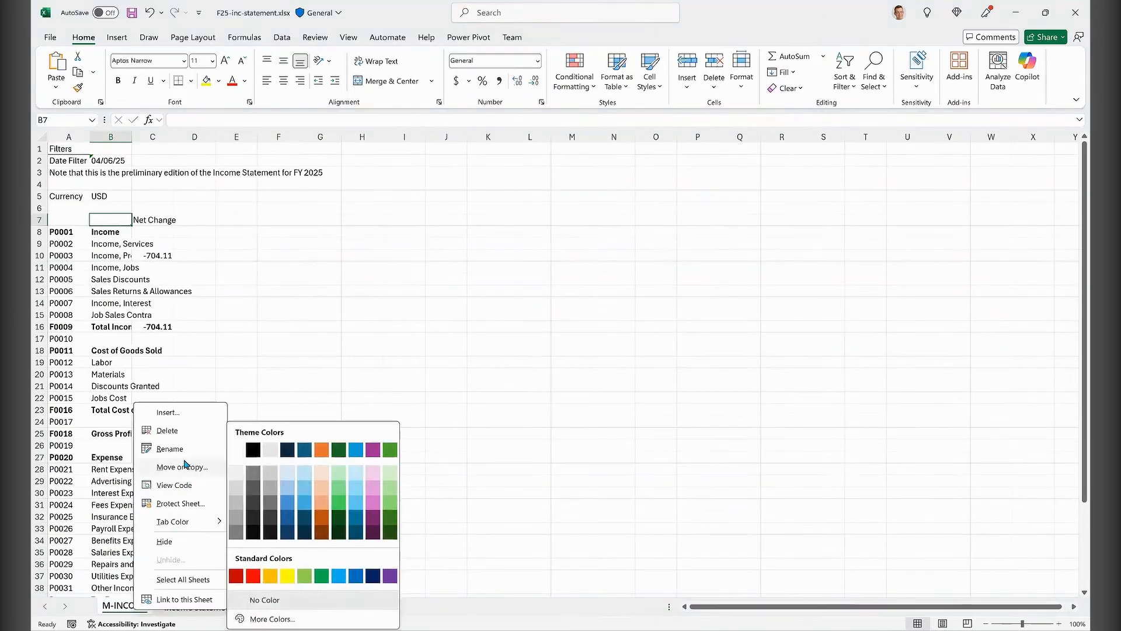
{"action": "left_click", "coordinate": [169, 541]}
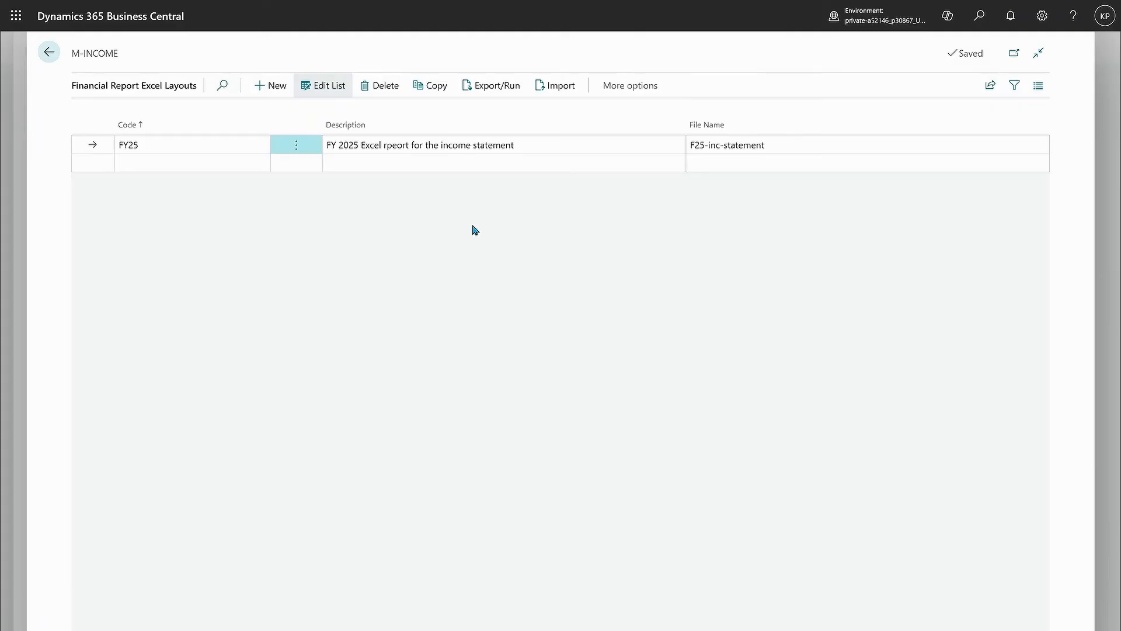
{"action": "left_click", "coordinate": [425, 172]}
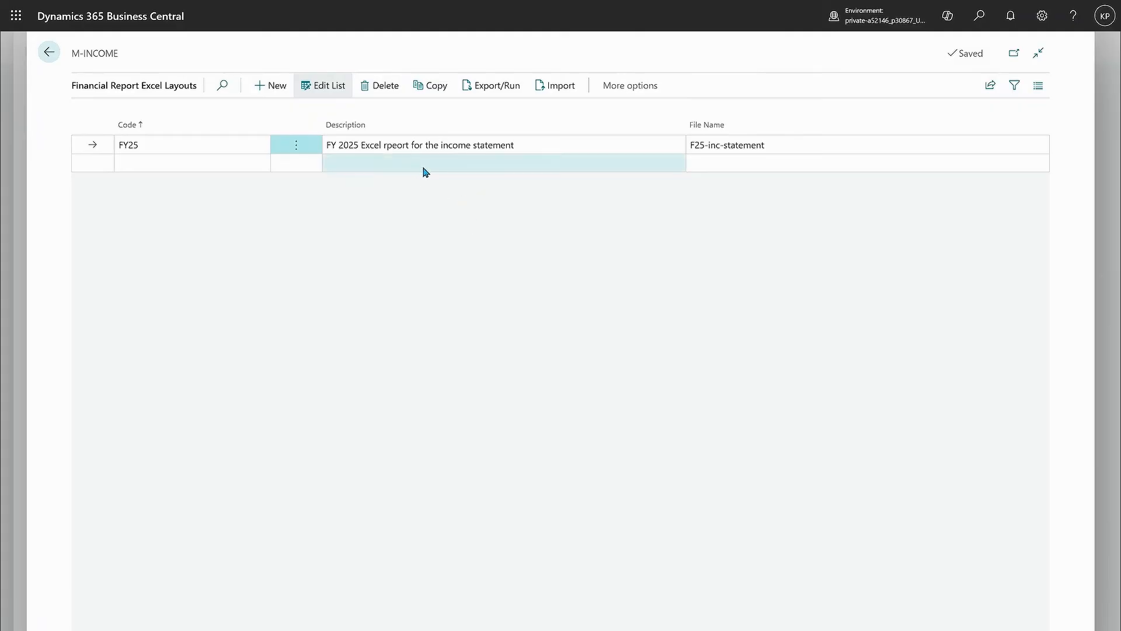
{"action": "left_click", "coordinate": [553, 91]}
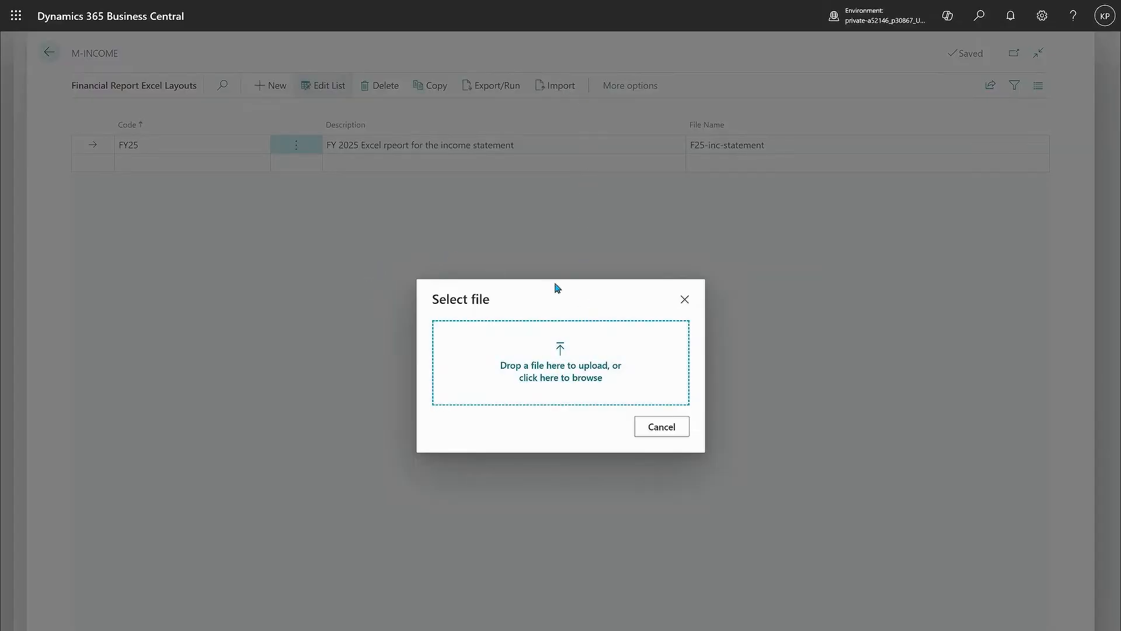
{"action": "key", "text": "Escape"}
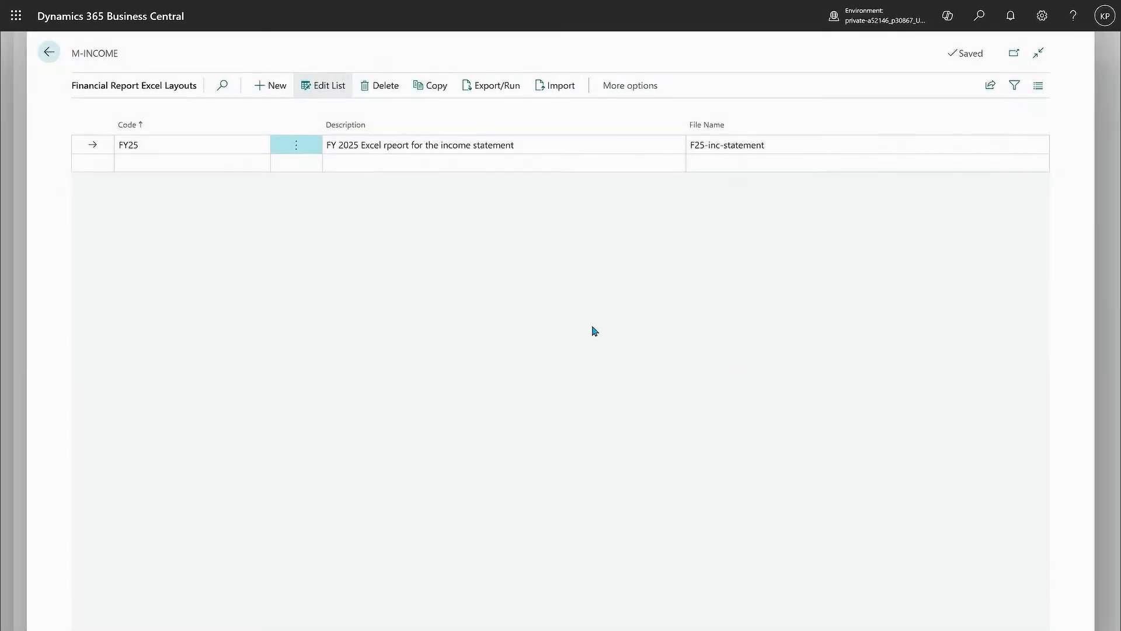
In Business Central, add a second Excel layout with the code F26 and the description "New version".
{"action": "left_click", "coordinate": [187, 162]}
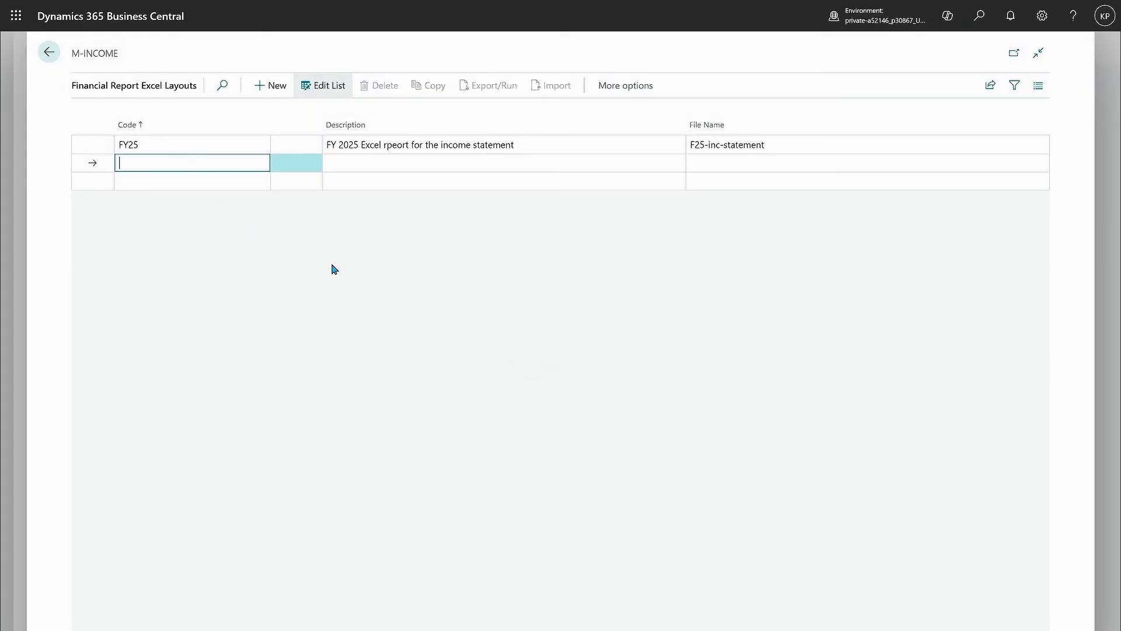
{"action": "key", "text": "Tab"}
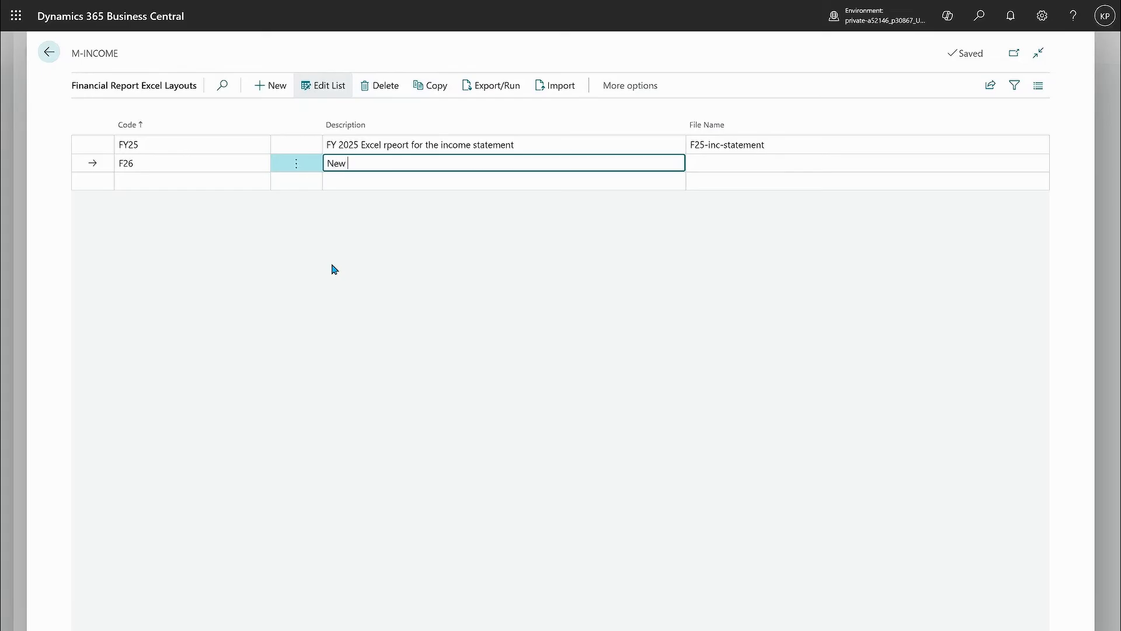
{"action": "type", "text": "New version"}
{"action": "key", "text": "Tab"}
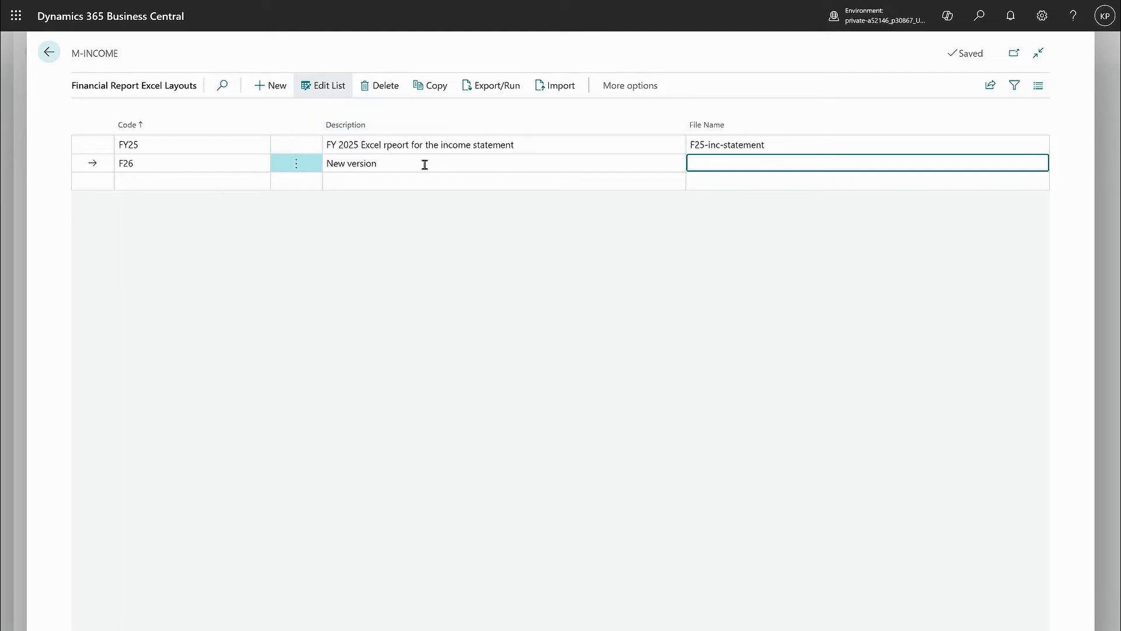
Export and run the FY25 Excel layout from the M-INCOME layouts list.
{"action": "left_click", "coordinate": [310, 146]}
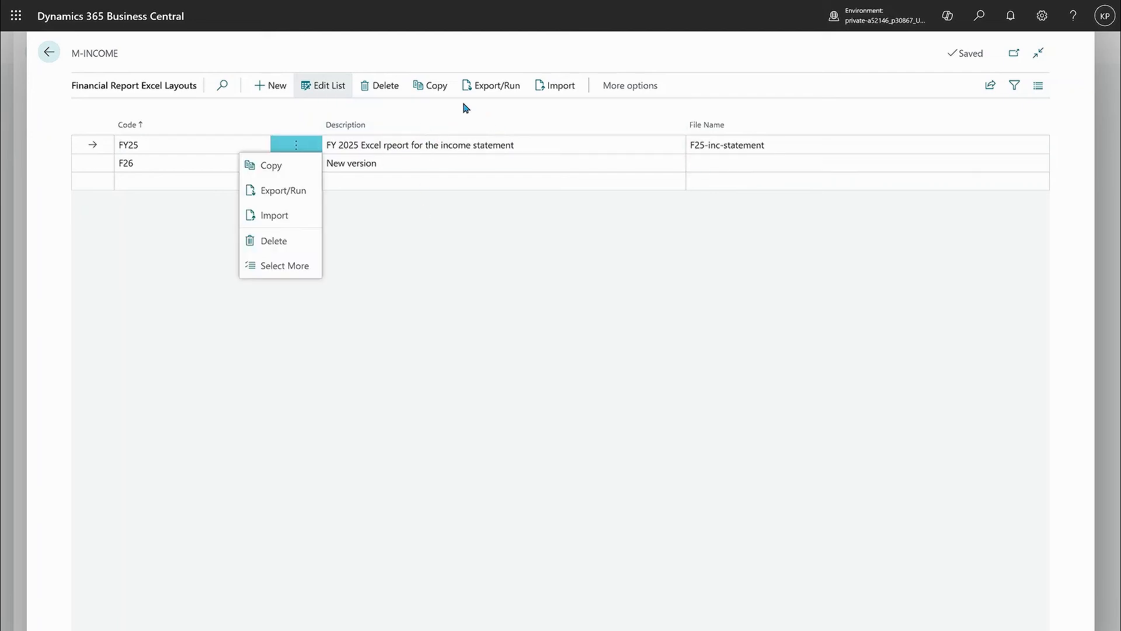
{"action": "left_click", "coordinate": [486, 88]}
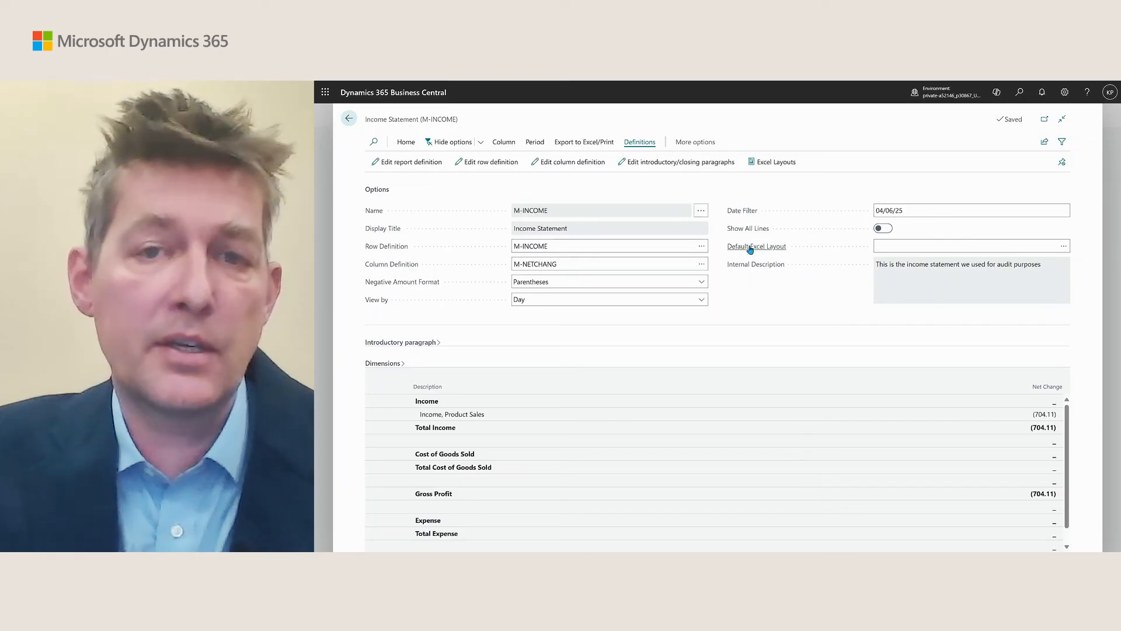
Choose FY25 as the default Excel layout of the M-INCOME income statement.
{"action": "left_click", "coordinate": [926, 248]}
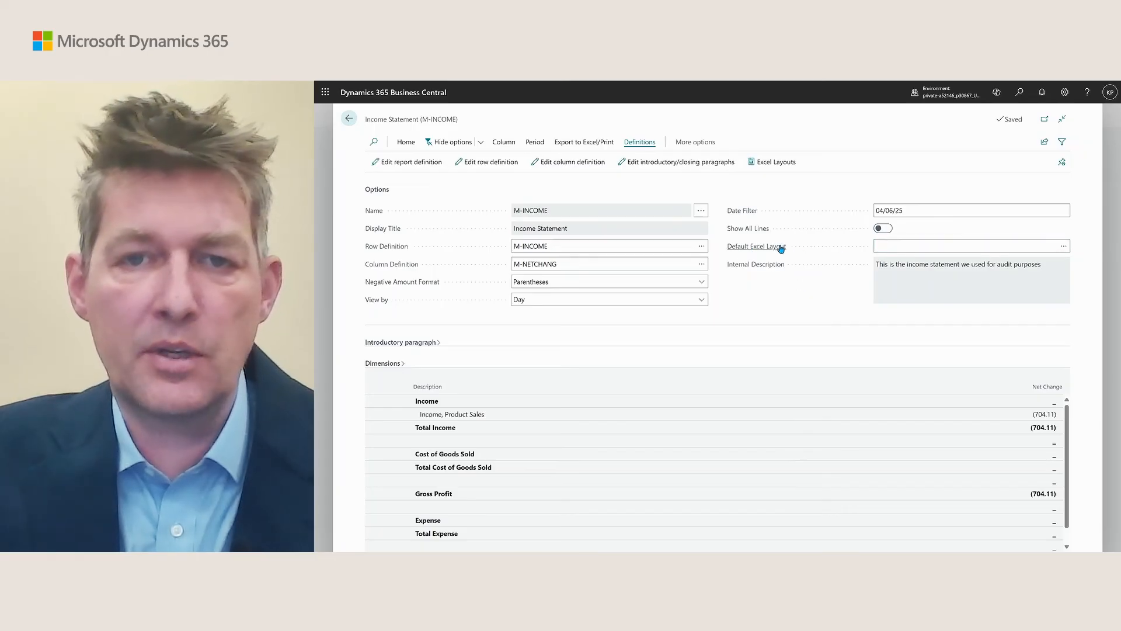
{"action": "left_click", "coordinate": [1064, 246]}
{"action": "left_click", "coordinate": [657, 254]}
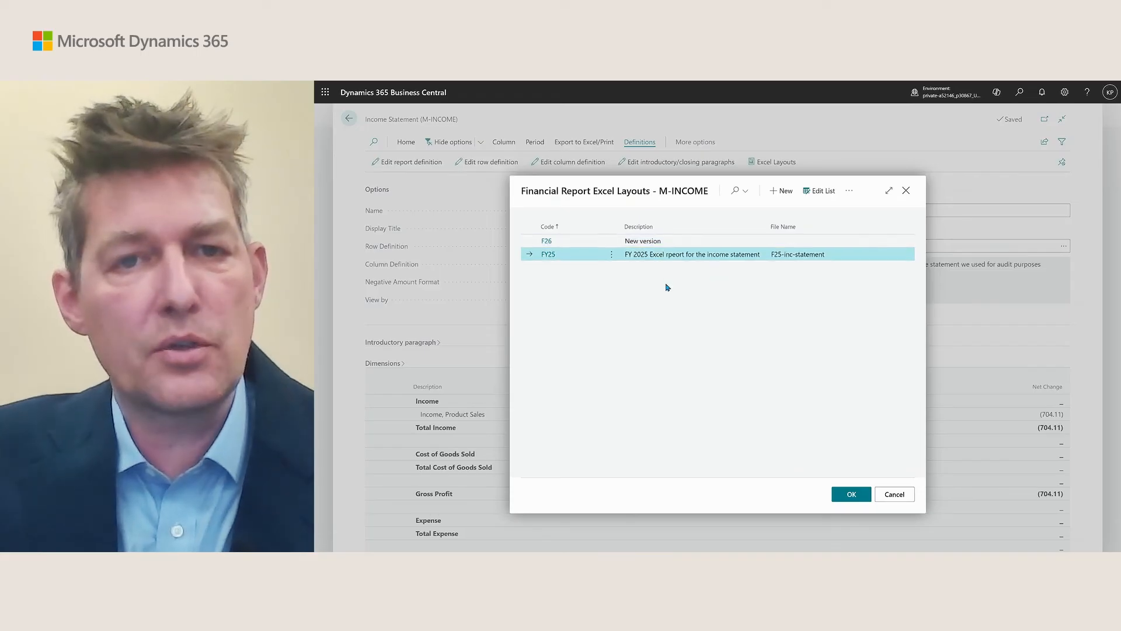
{"action": "left_click", "coordinate": [852, 494]}
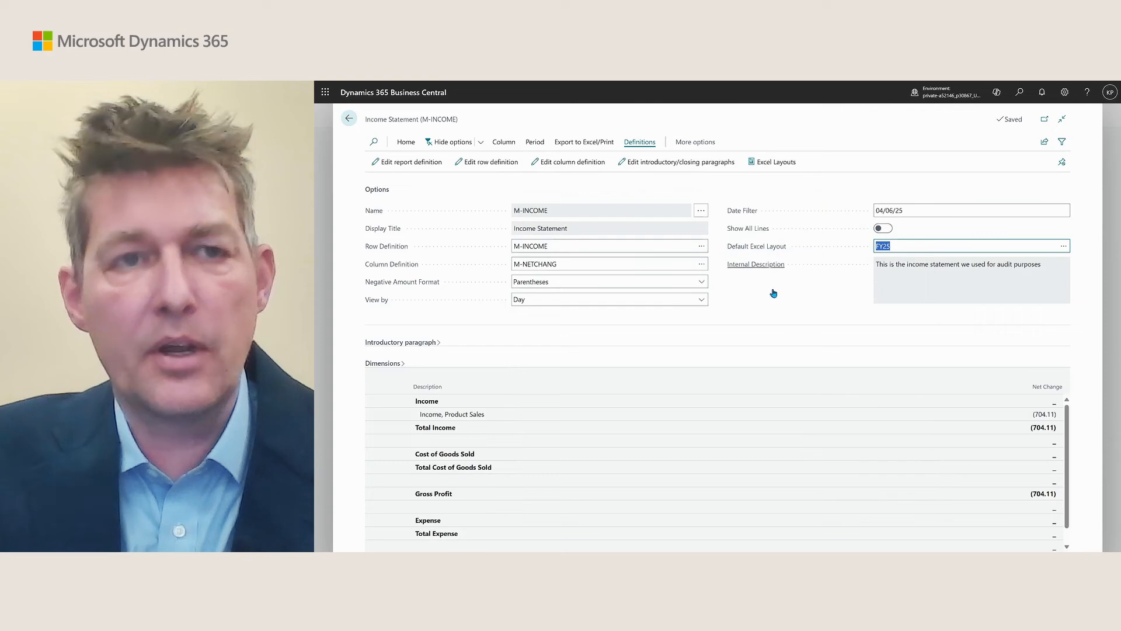
Export the M-INCOME income statement to Excel using its default layout.
{"action": "left_click", "coordinate": [578, 143]}
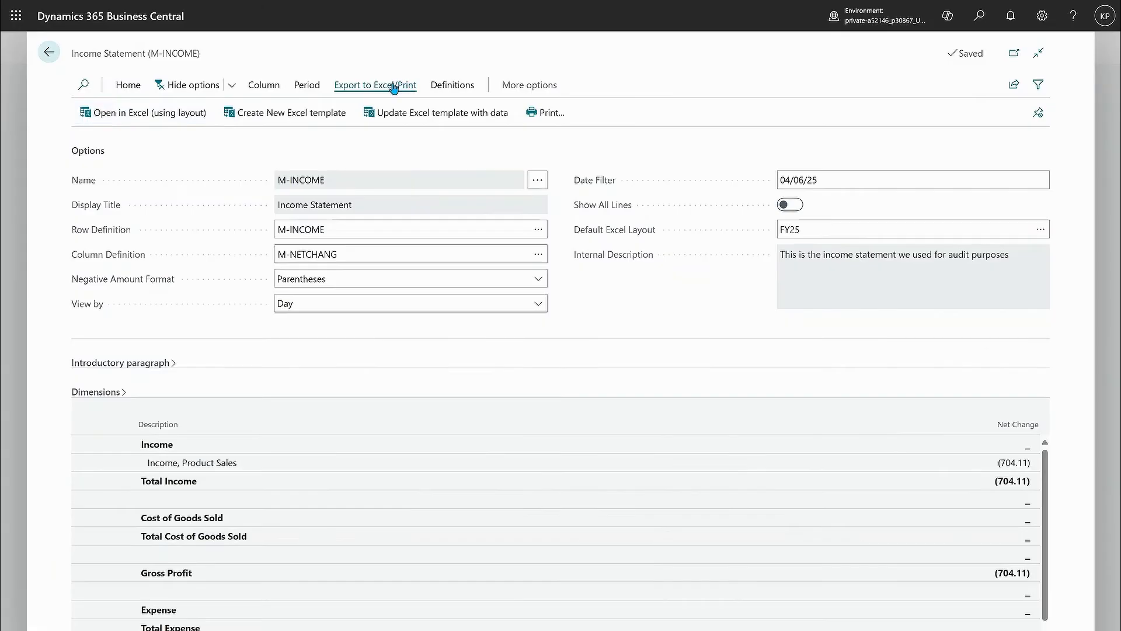
{"action": "left_click", "coordinate": [129, 116]}
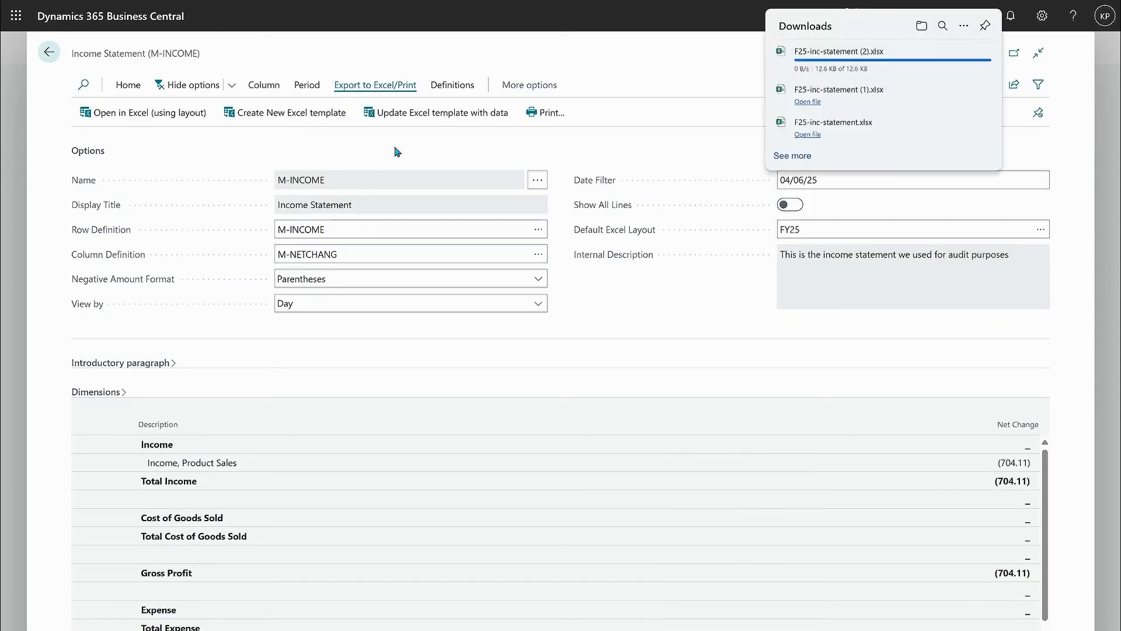